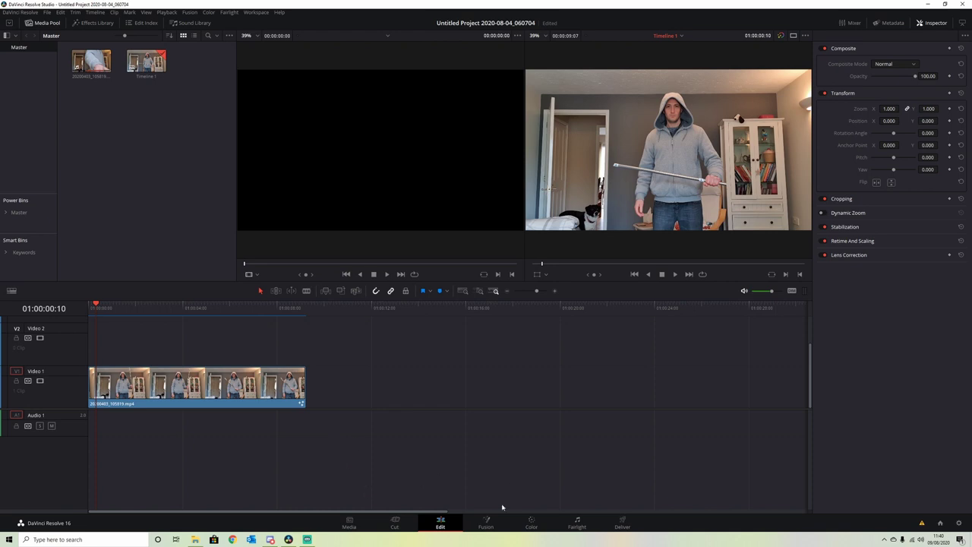
Step: Open the timeline clip in Fusion, add a Background node above the media nodes, and show it in the first viewer
click(487, 523)
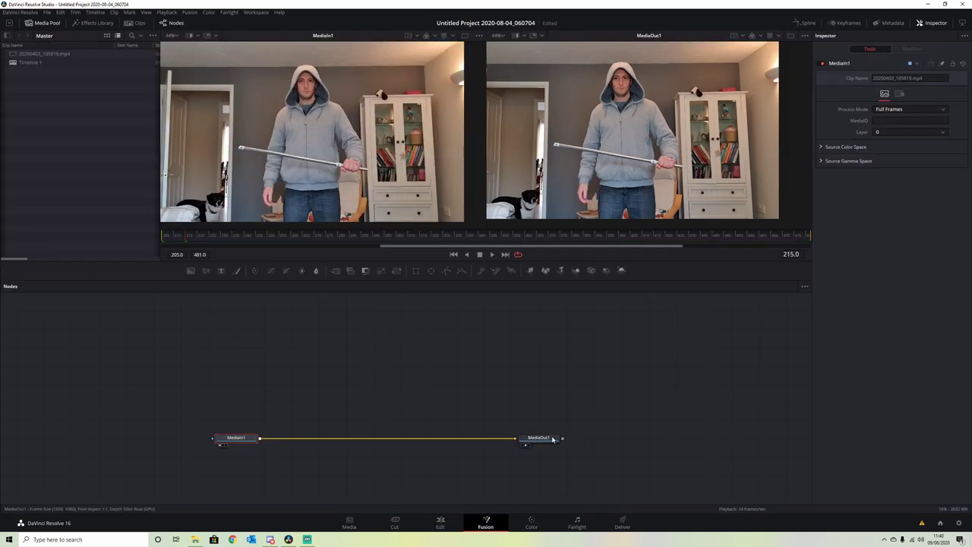
drag(539, 438, 566, 401)
drag(236, 438, 264, 403)
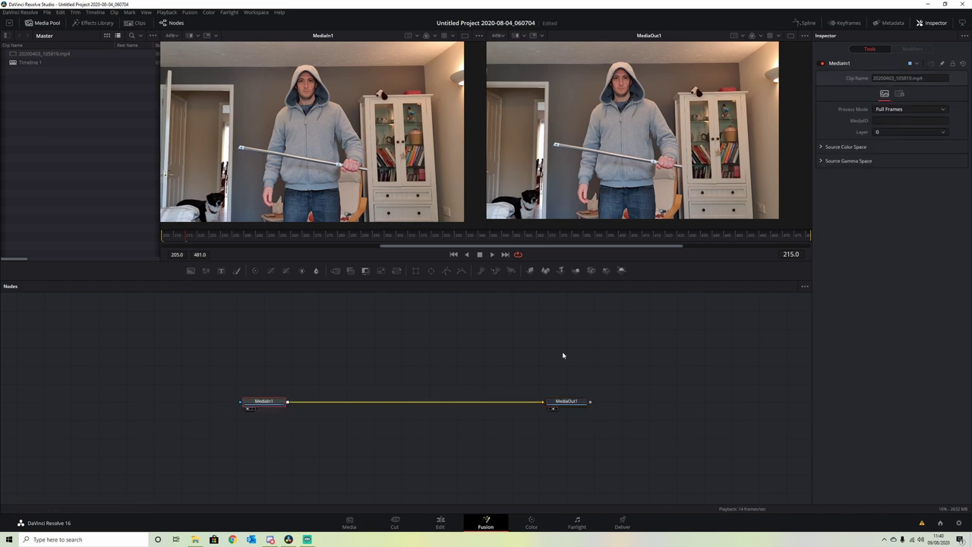
drag(190, 271, 350, 358)
drag(313, 405, 365, 155)
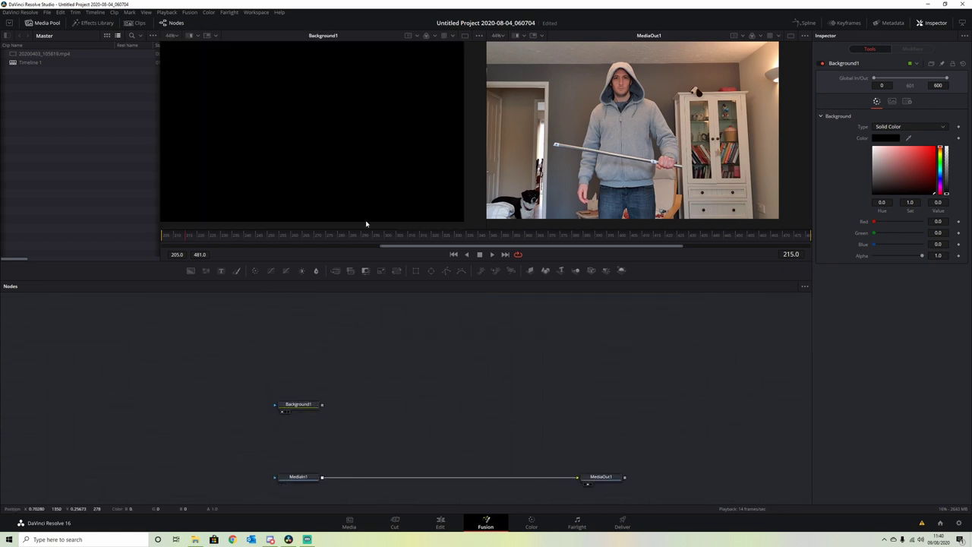
Step: Set the Background node's solid color to white
drag(362, 362, 355, 382)
drag(899, 166, 836, 134)
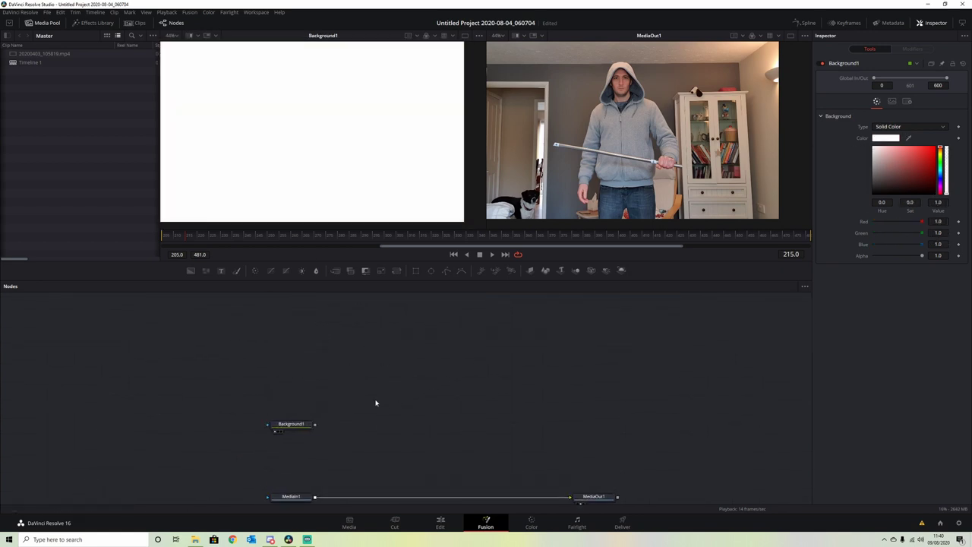
drag(376, 400, 409, 375)
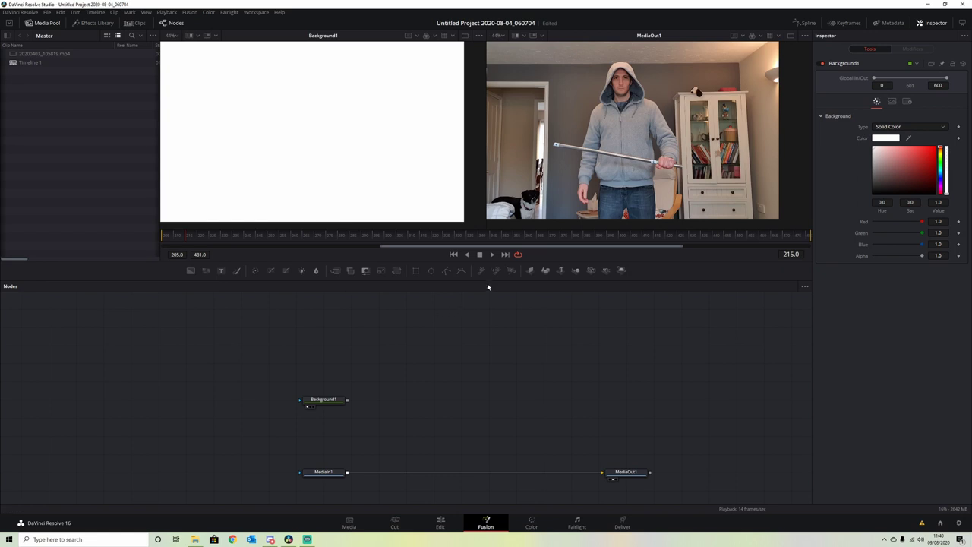
Step: Mask the Background with a Polygon drawn as a two-point vertical line and set its border width to 0.0108
drag(447, 272, 326, 400)
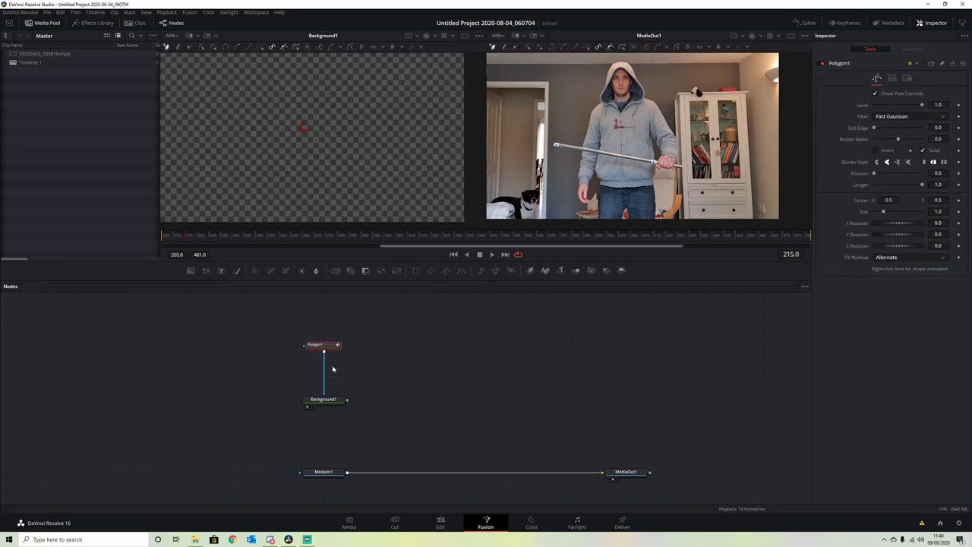
click(313, 210)
click(313, 76)
drag(899, 142, 912, 143)
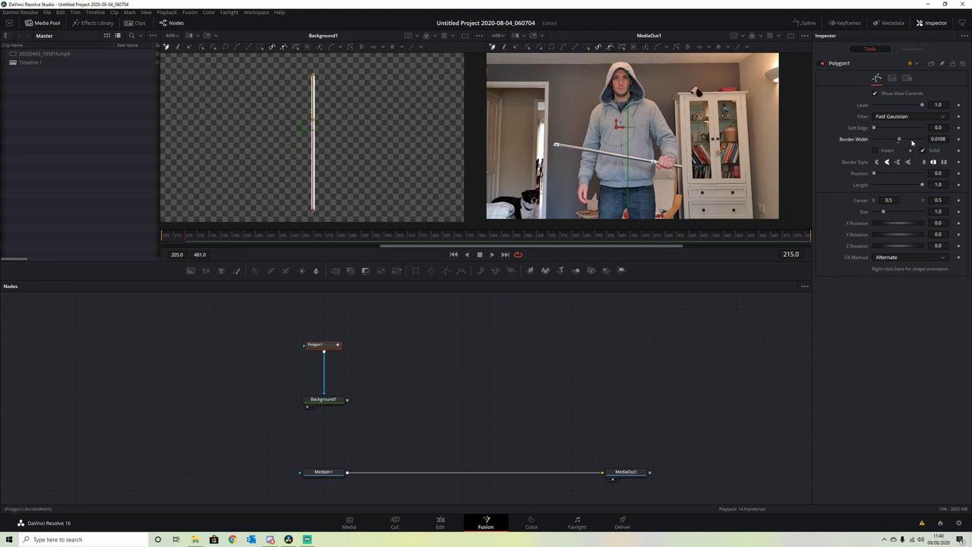
scroll(312, 167, up, 3)
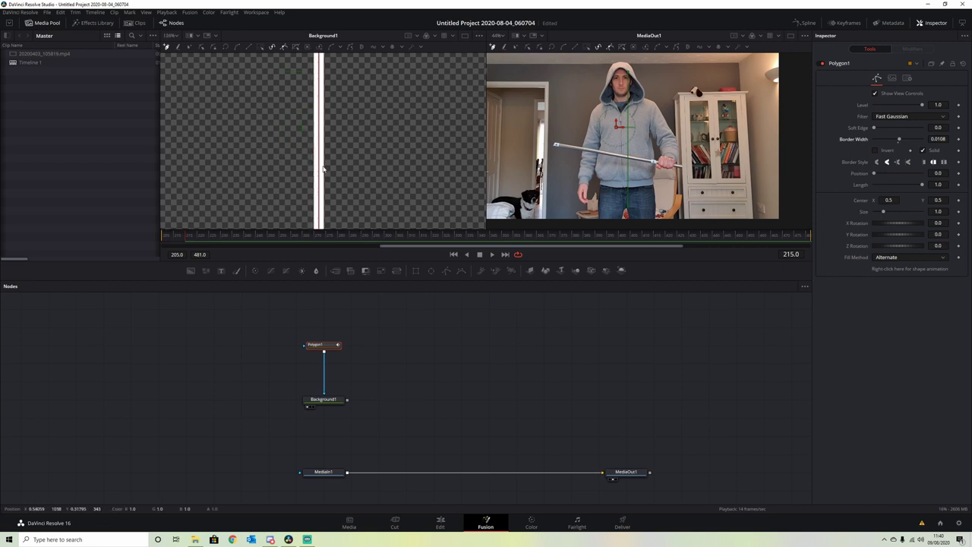
scroll(323, 169, down, 3)
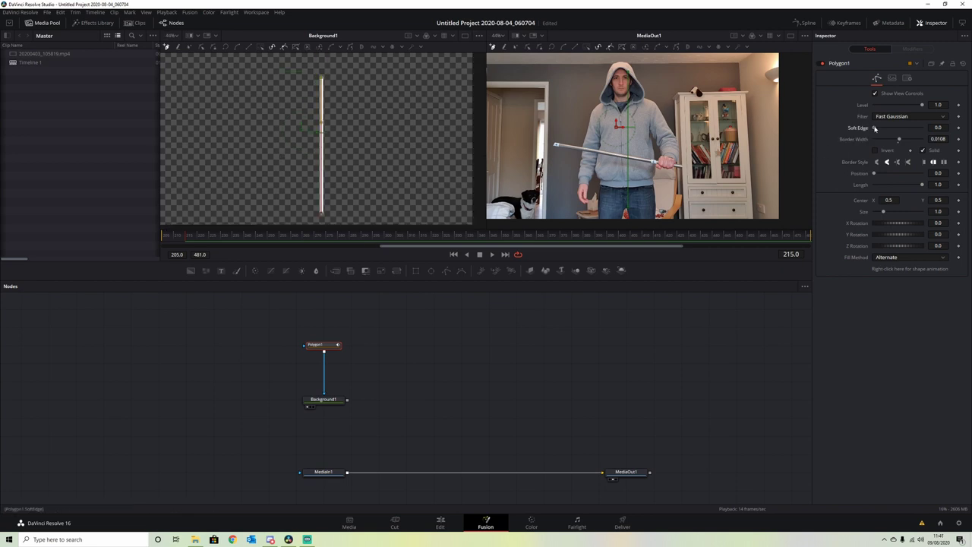
Step: Soften the polygon line by setting its soft edge to 0.00189
drag(874, 127, 880, 129)
scroll(281, 157, up, 3)
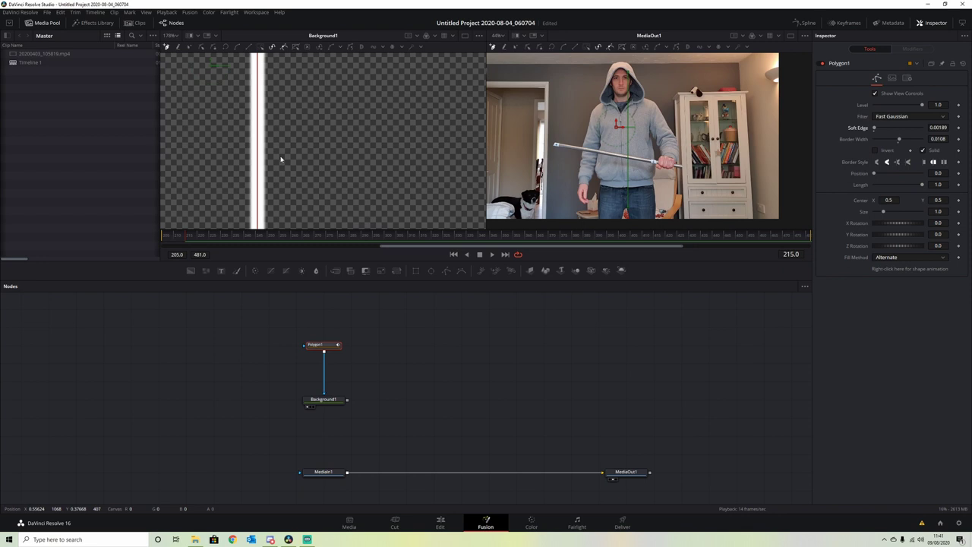
scroll(284, 157, down, 3)
drag(282, 159, 342, 165)
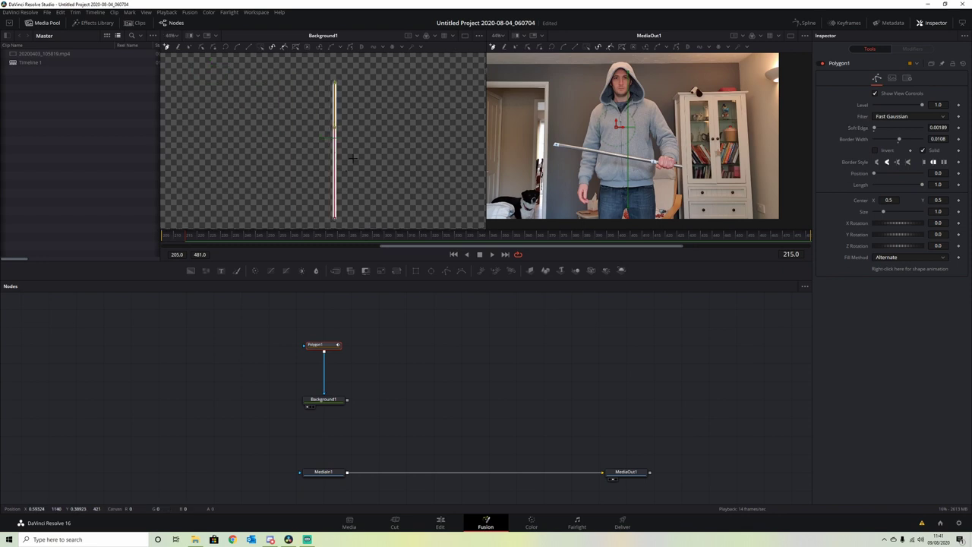
scroll(353, 158, down, 1)
Step: Add the Resolve FX Glow node after the Background node
click(343, 399)
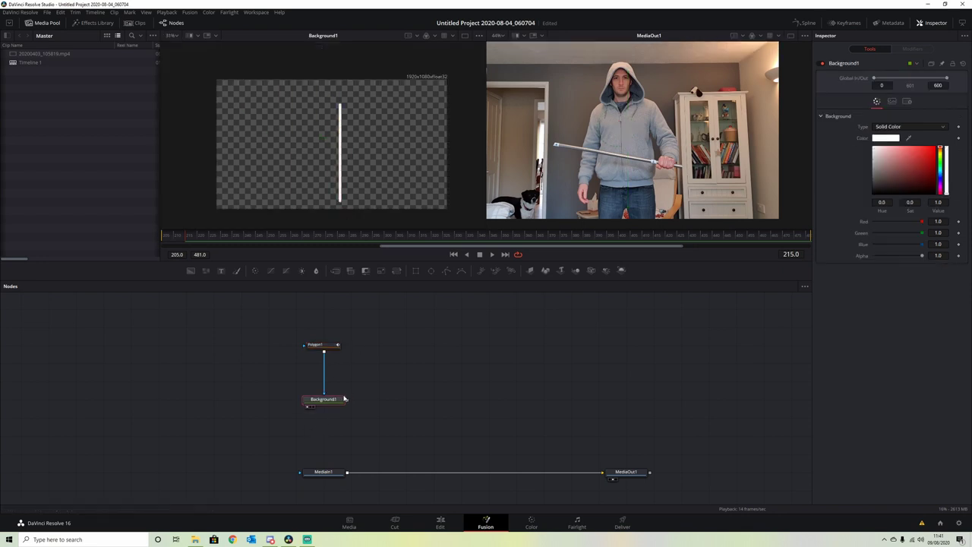
key(shift+space)
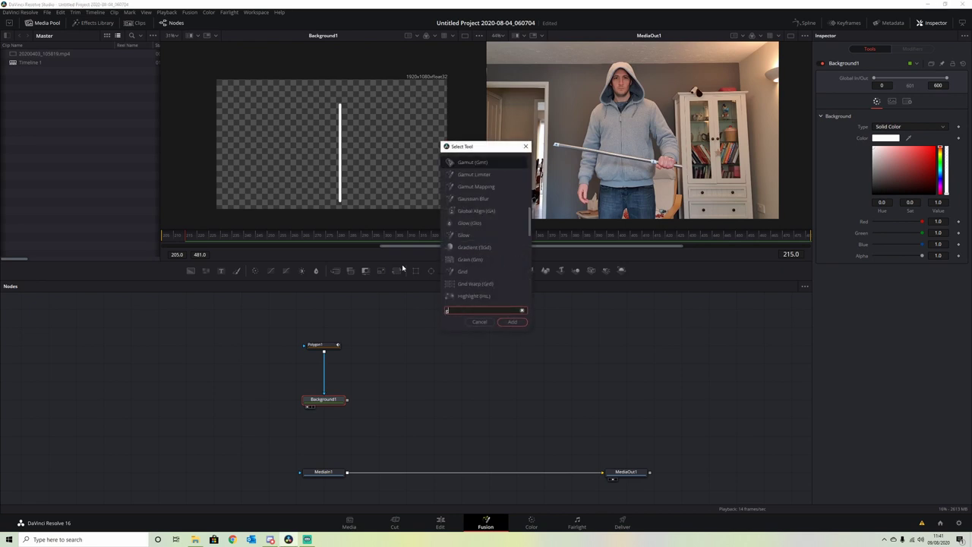
text(glow)
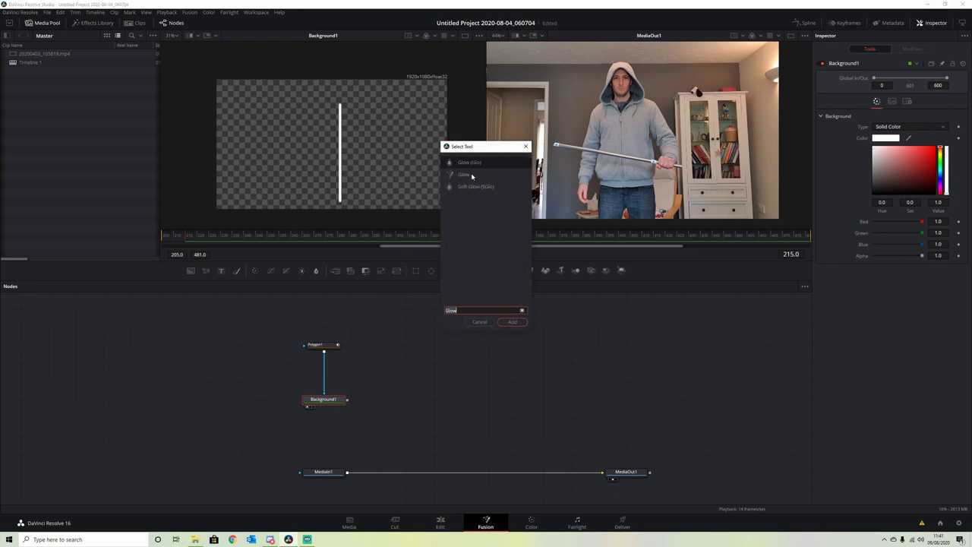
click(467, 176)
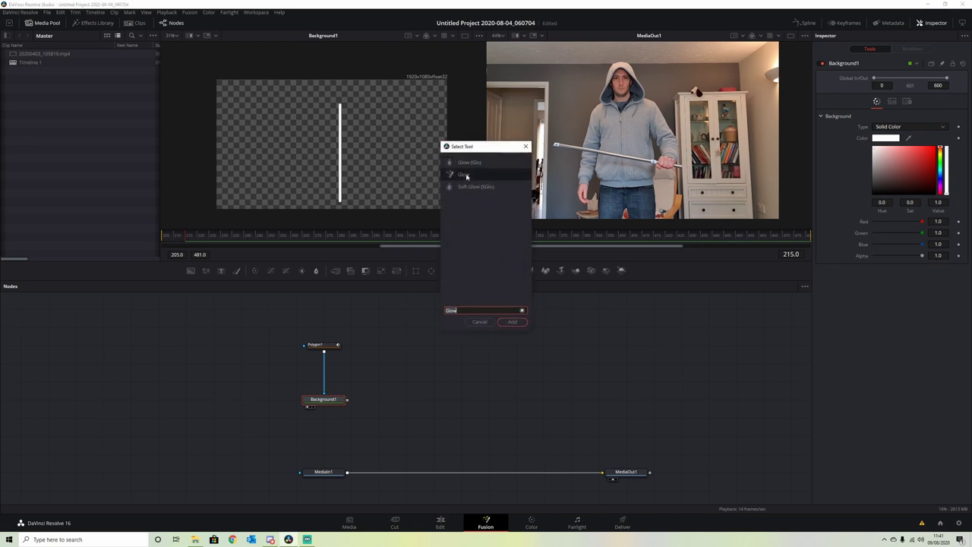
click(513, 322)
Step: Colorize the Glow pure red with spread 0.11 and shine threshold 0.157, previewing it in the first viewer
drag(899, 216, 947, 194)
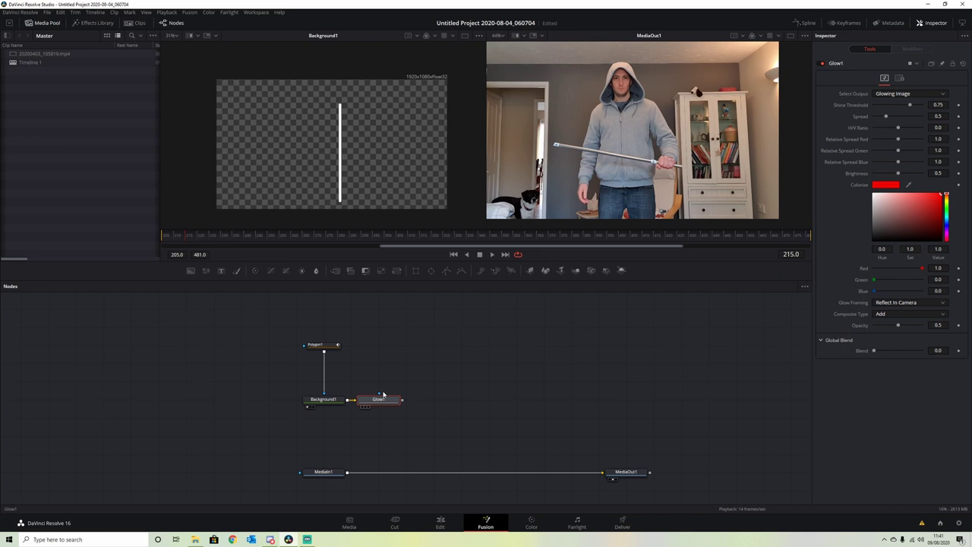
drag(379, 399, 393, 185)
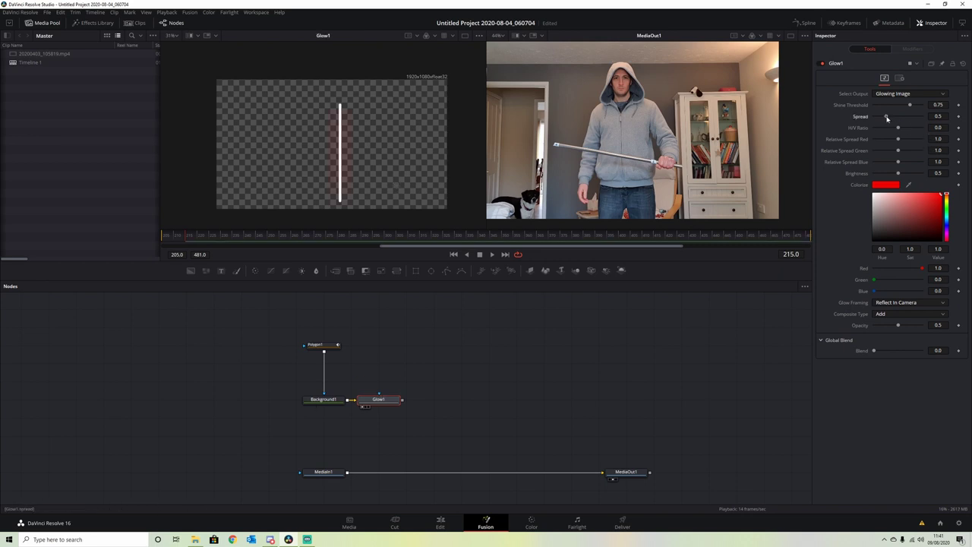
mouse_move(887, 117)
mouse_down()
mouse_move(874, 120)
mouse_move(910, 105)
mouse_move(881, 105)
mouse_up()
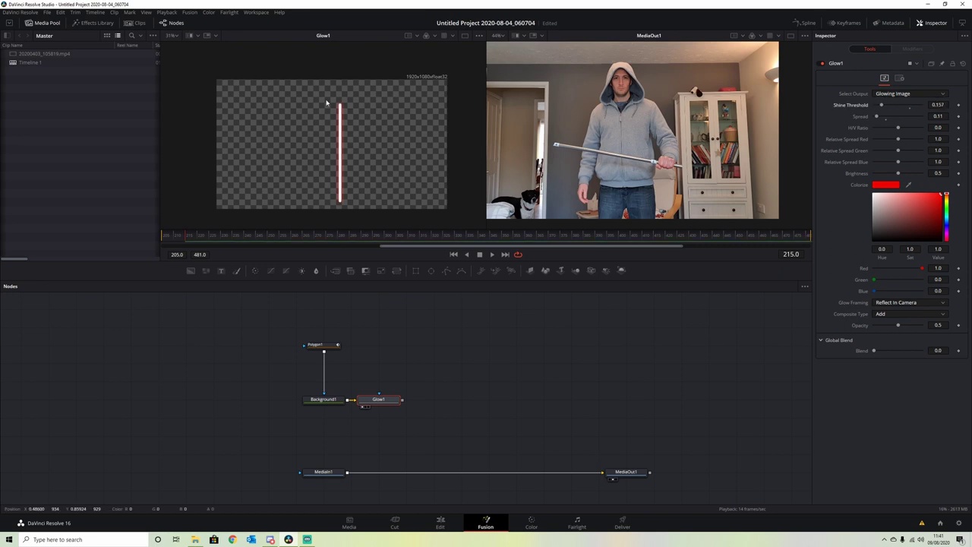
scroll(344, 145, up, 4)
scroll(346, 136, down, 4)
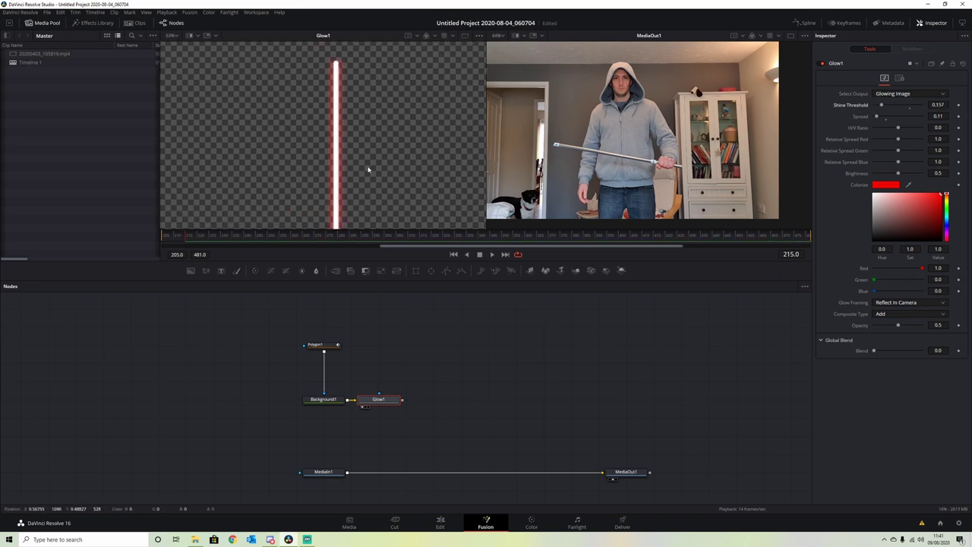
drag(416, 111, 412, 118)
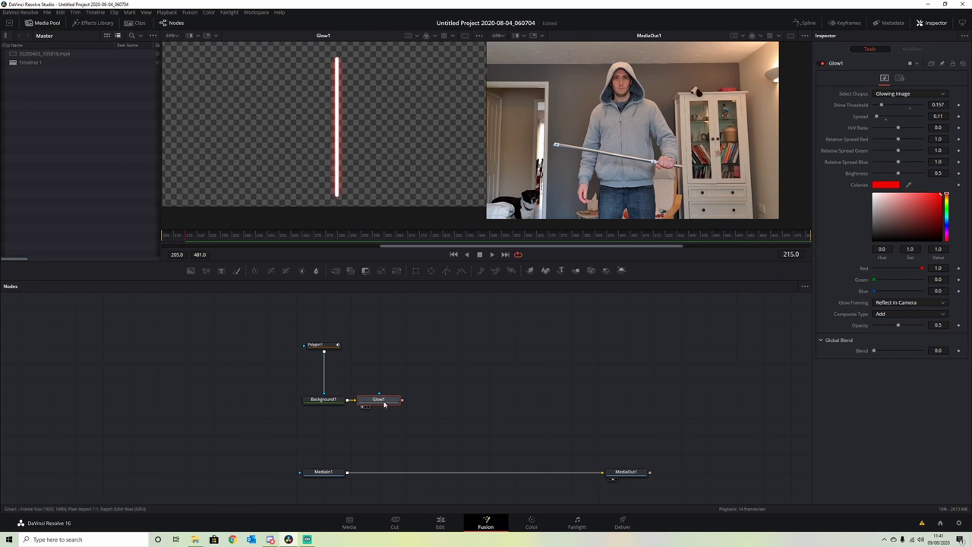
Step: Chain a second Resolve FX Glow node after the first one
key(shift+space)
text(glow)
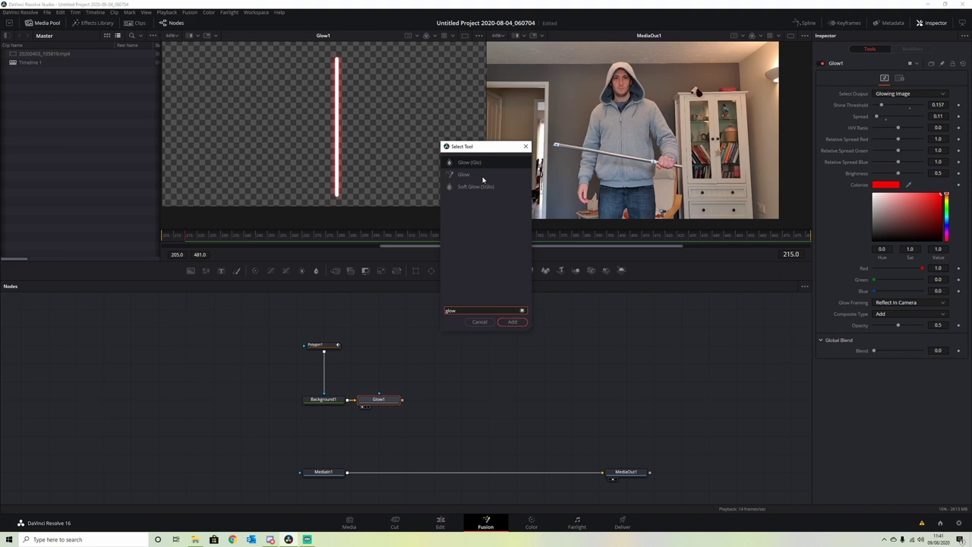
key(Down)
click(517, 322)
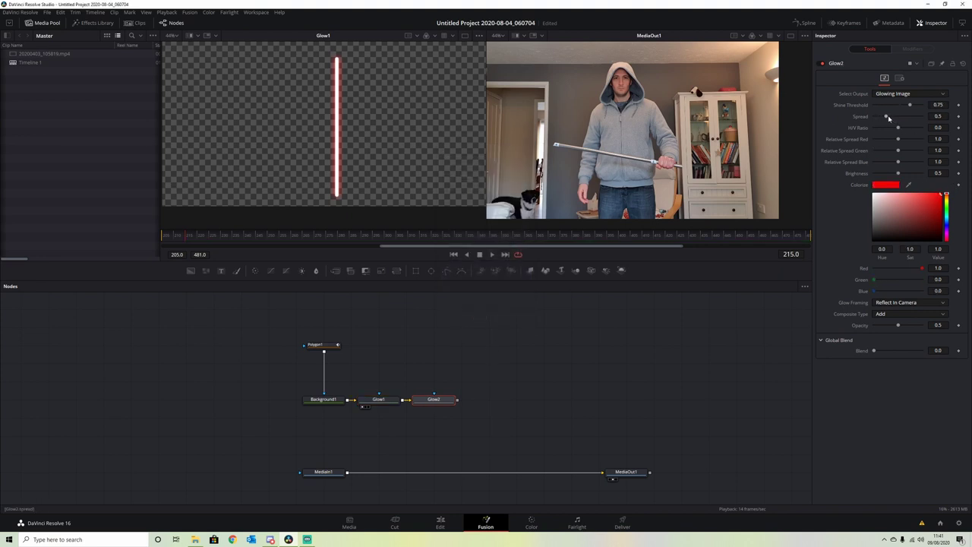
Step: Show the second Glow in the first viewer and set its spread to 0.173 and shine threshold to 0.142
drag(889, 119, 881, 119)
drag(434, 399, 420, 178)
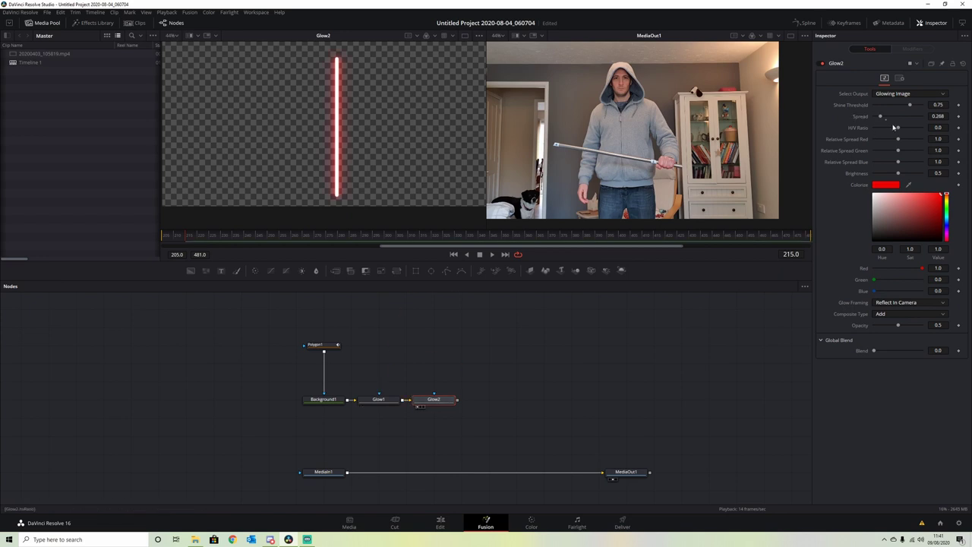
mouse_move(884, 119)
mouse_down()
mouse_move(904, 105)
mouse_move(879, 105)
mouse_move(879, 117)
mouse_up()
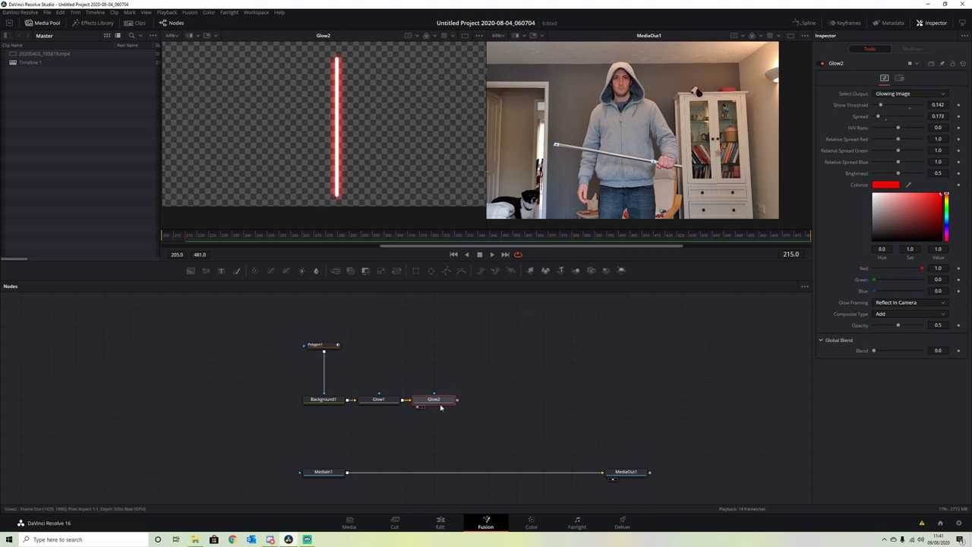
Step: Add a Soft Glow node after the second Glow and set threshold 0.102, gain 0.551 and glow size 15.7
key(shift+space)
text(soft)
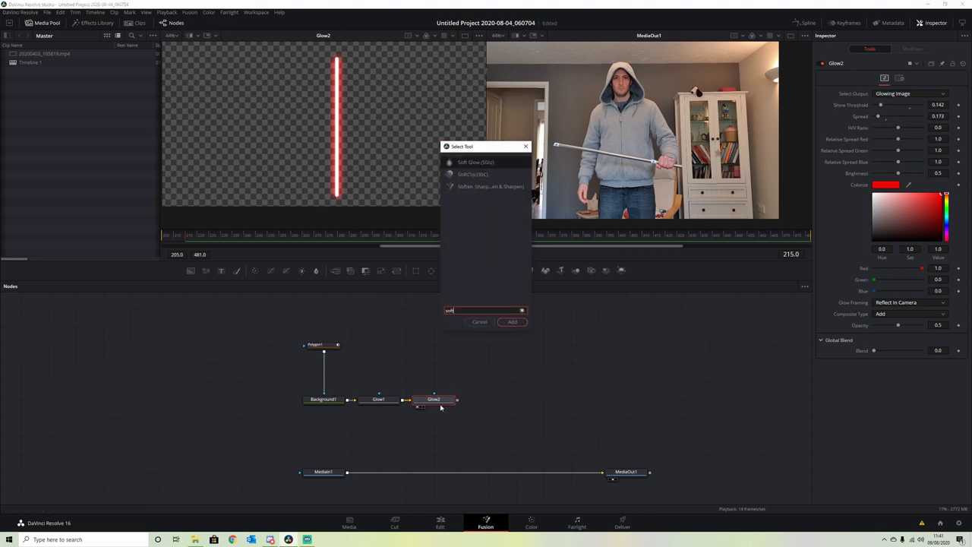
text( glow)
click(516, 323)
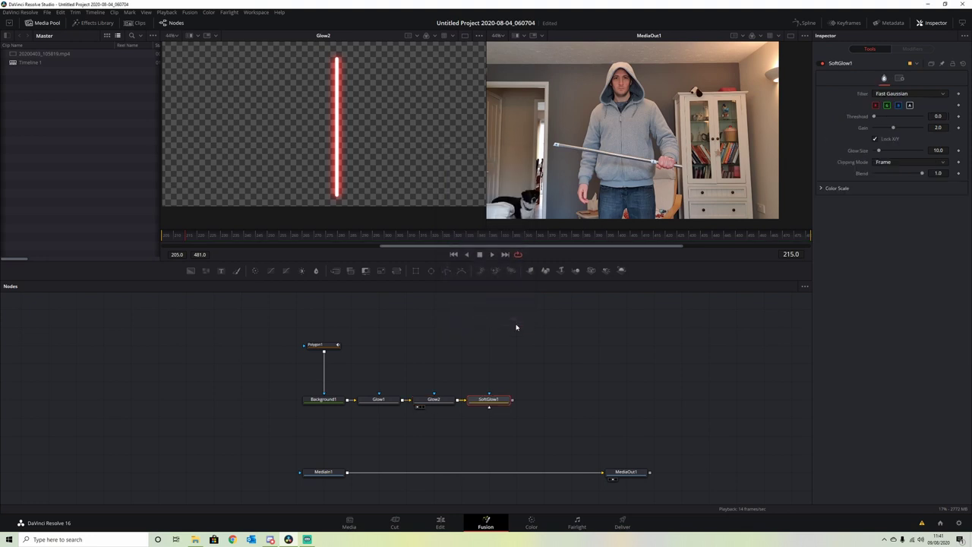
key(1)
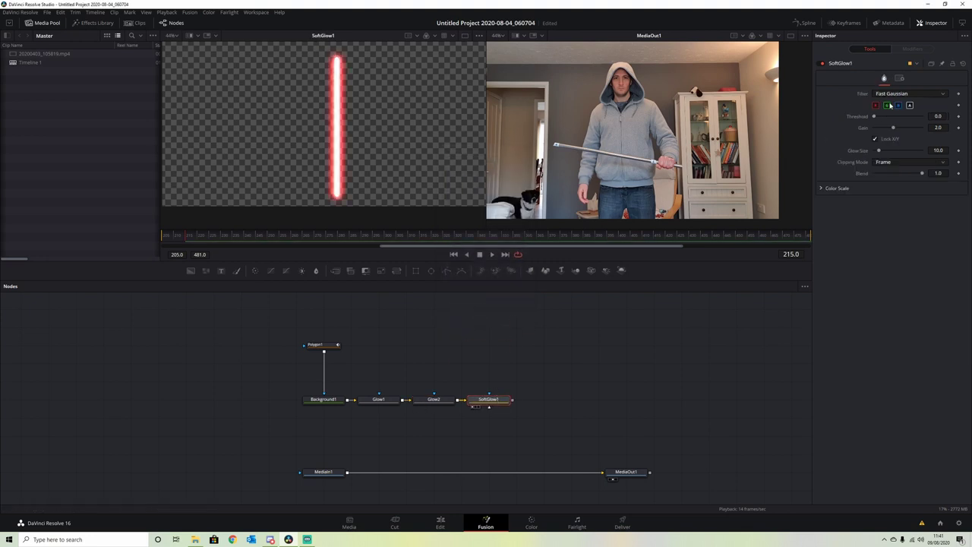
drag(894, 129, 881, 152)
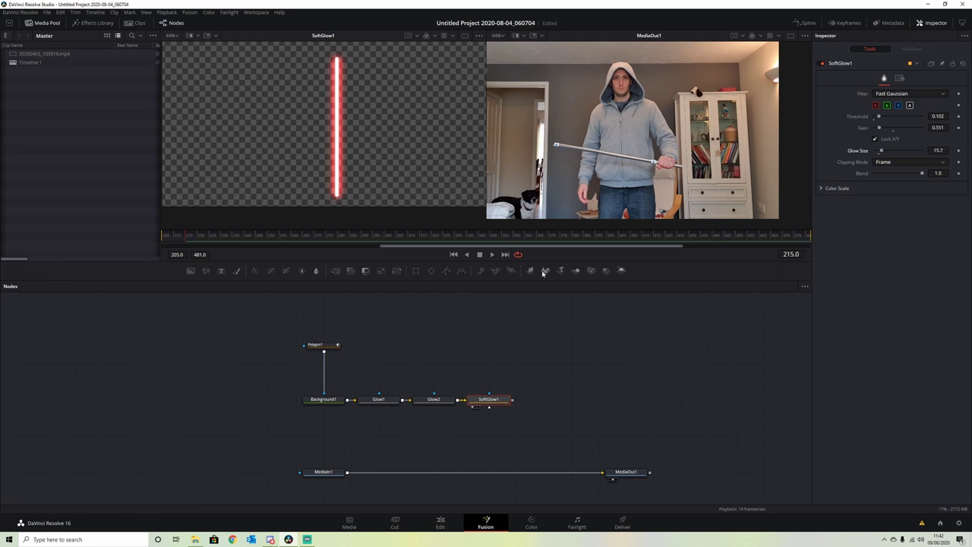
Step: Merge the Soft Glow output over the footage and move the polygon line's two end points onto the rod's tip and the gripping hand
drag(514, 399, 348, 474)
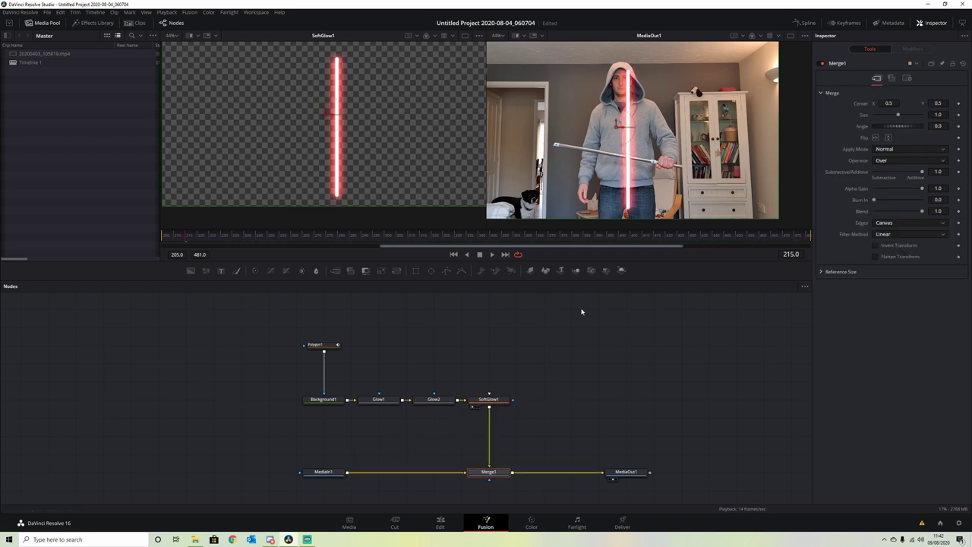
click(319, 345)
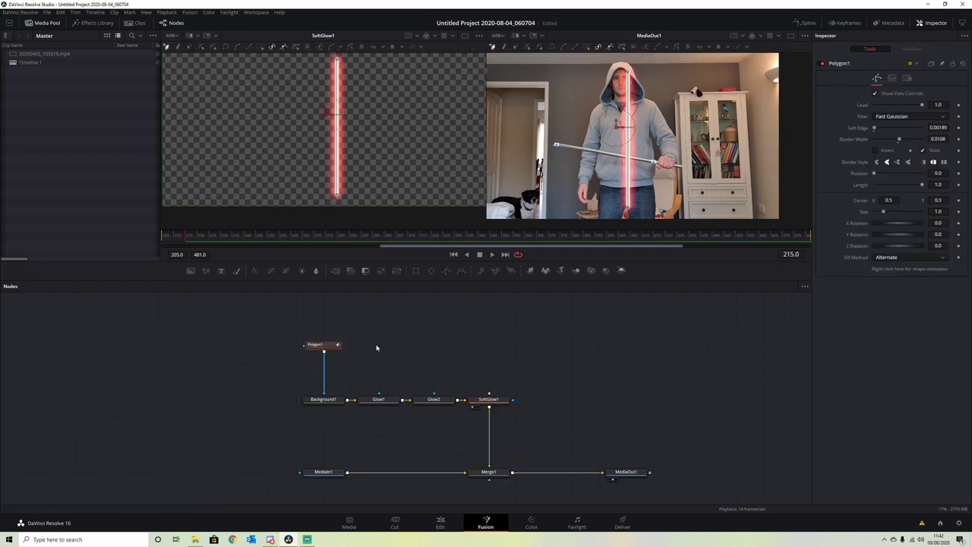
drag(629, 73, 557, 149)
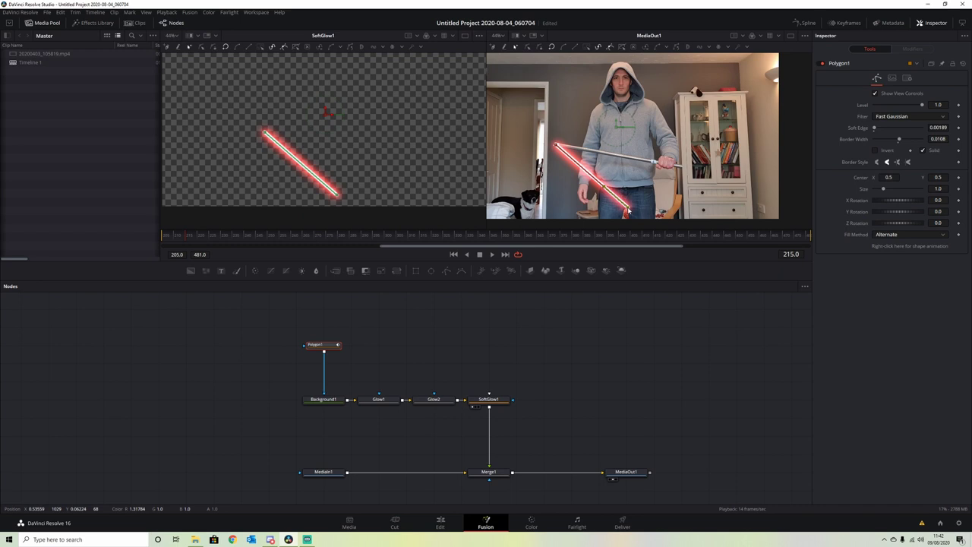
drag(629, 210, 655, 162)
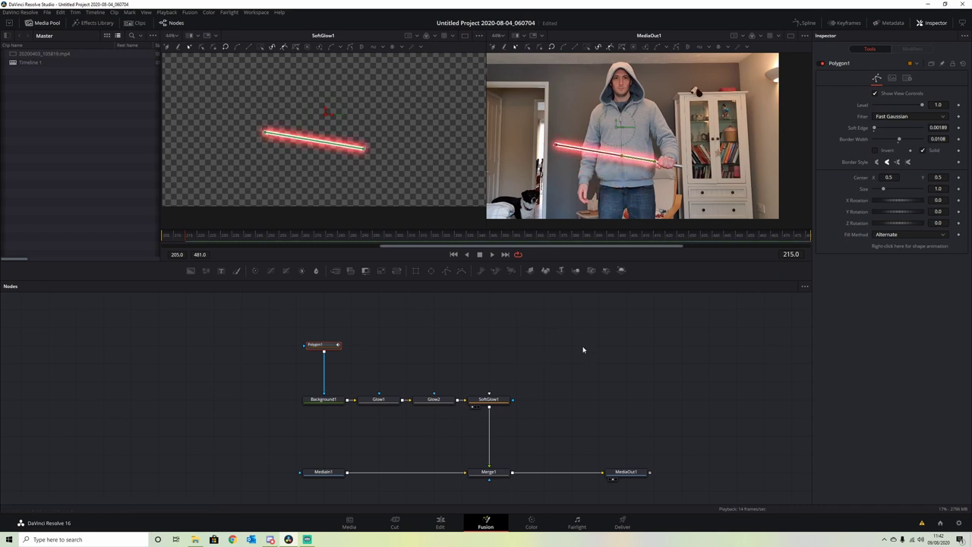
scroll(533, 162, up, 5)
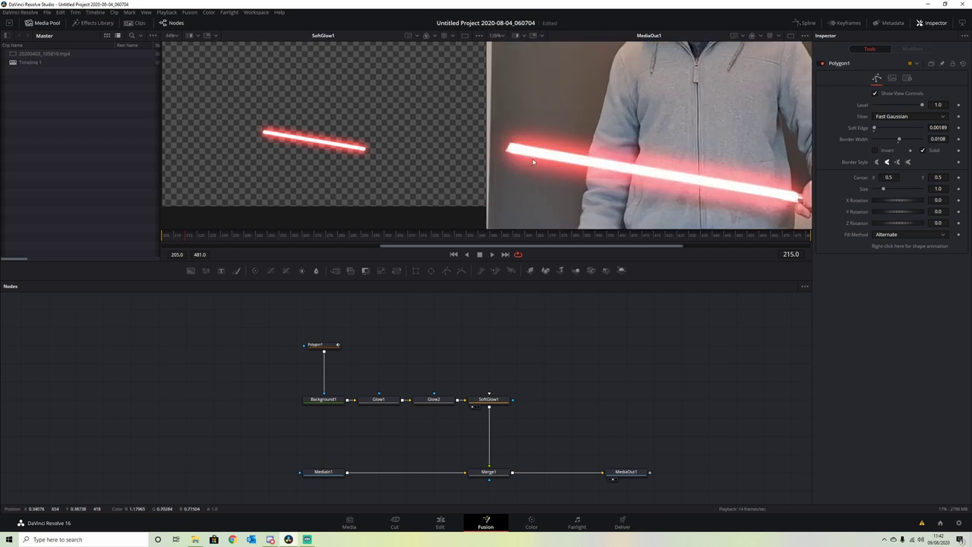
click(319, 345)
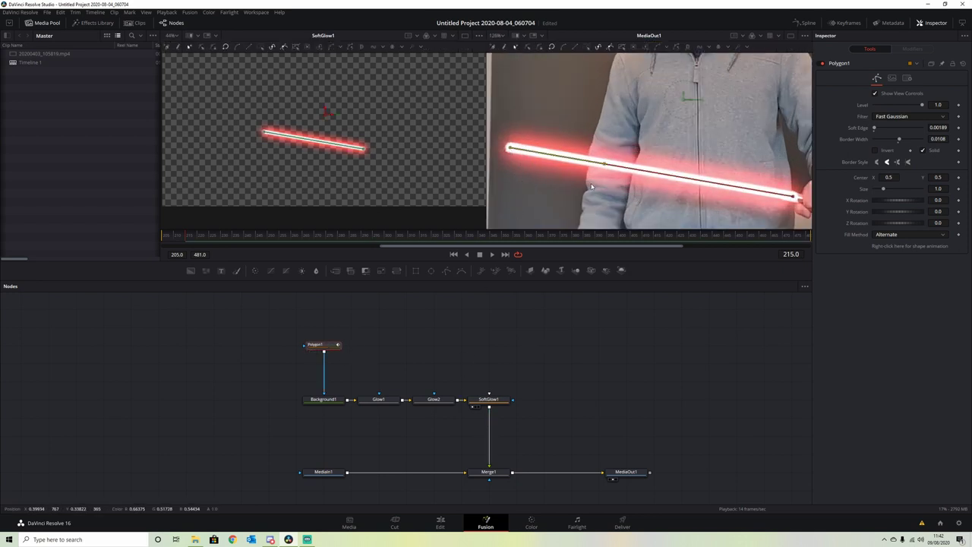
drag(783, 198, 711, 188)
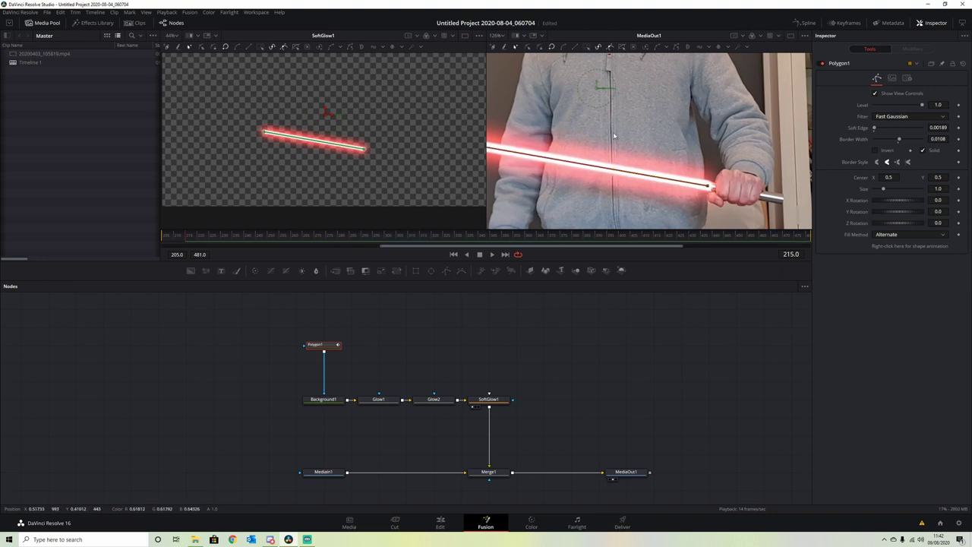
Step: Set the polygon's border width to 0.0135 and inspect the thicker blade over the footage without the mask outline
drag(513, 312, 562, 306)
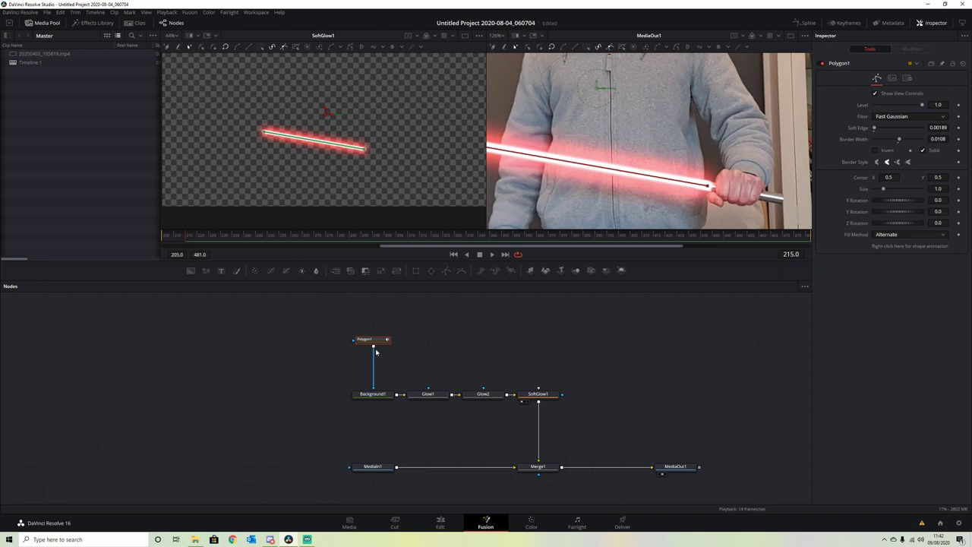
drag(900, 140, 902, 141)
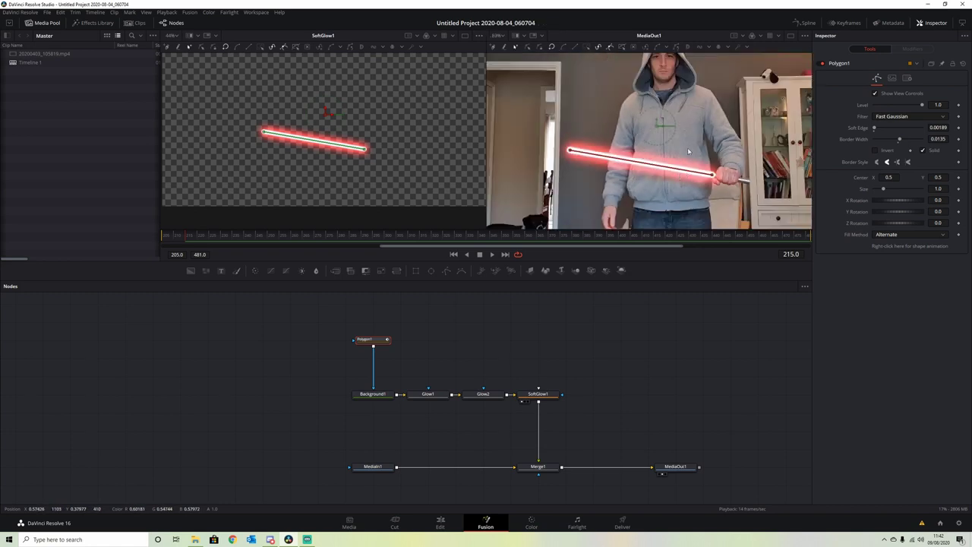
click(371, 394)
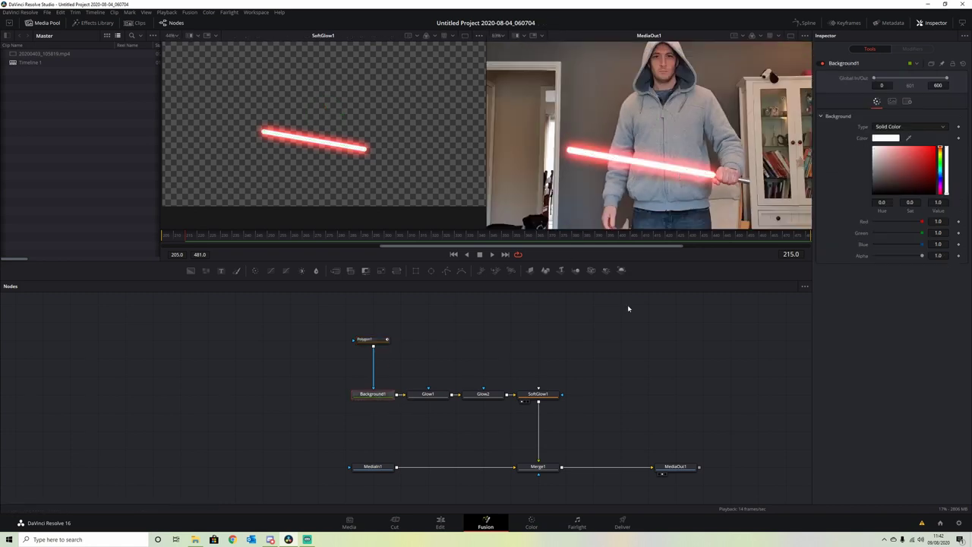
scroll(674, 176, down, 2)
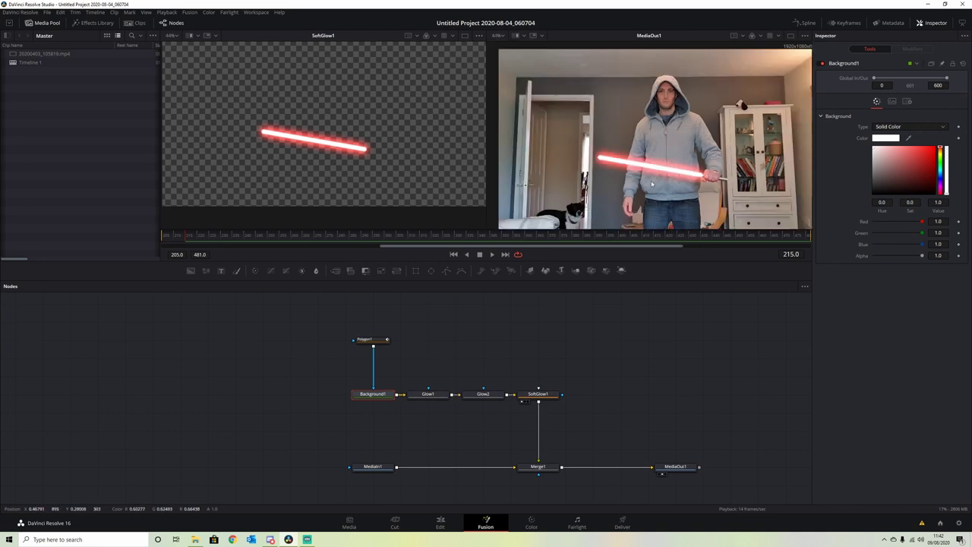
scroll(657, 171, up, 3)
scroll(656, 172, down, 2)
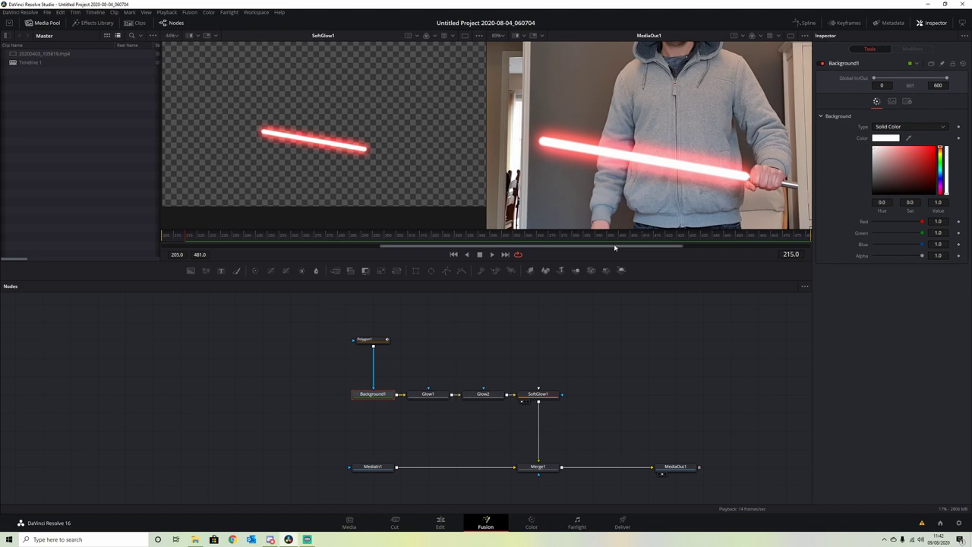
Step: Review the first Glow's settings and reduce the second Glow's spread to 0.157
click(428, 394)
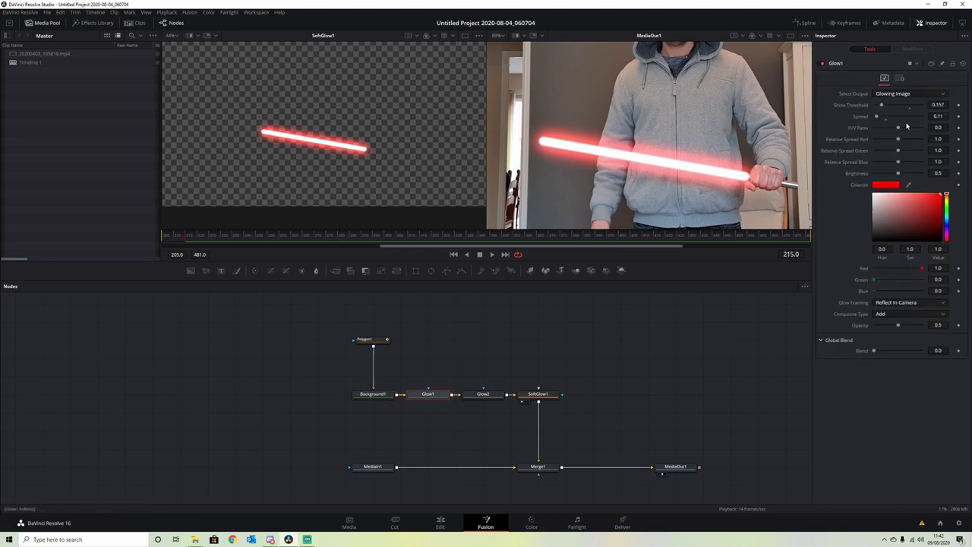
mouse_move(900, 130)
mouse_down()
mouse_move(881, 134)
mouse_move(906, 138)
mouse_up()
click(486, 395)
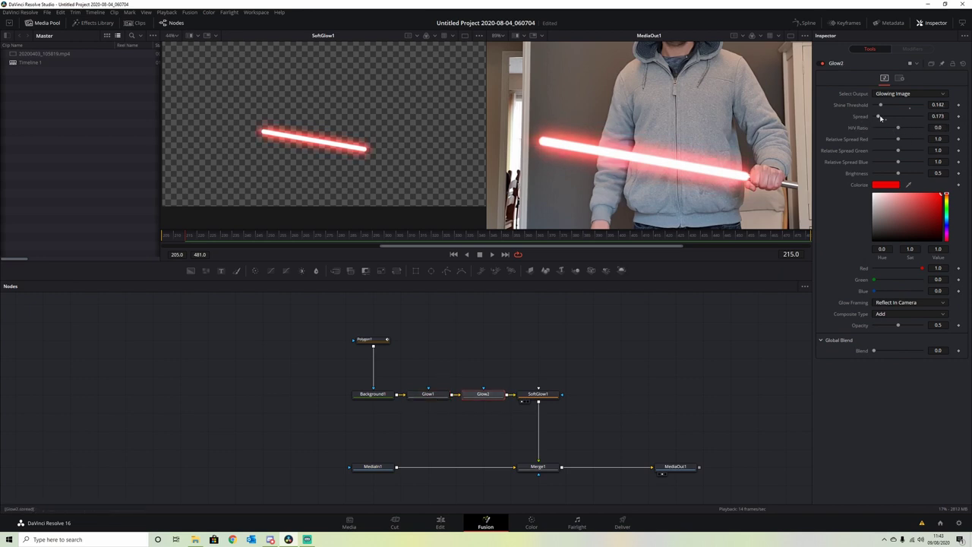
drag(881, 117, 876, 117)
scroll(652, 196, down, 3)
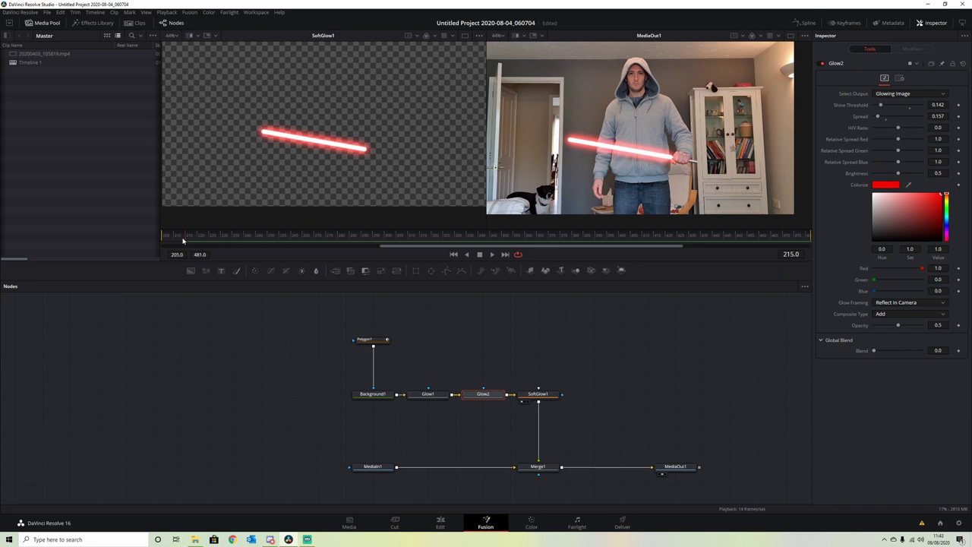
Step: At frame 205, move the polygon's tip point onto the rod's tip and check the end at the gripping hand
drag(186, 237, 164, 238)
click(370, 339)
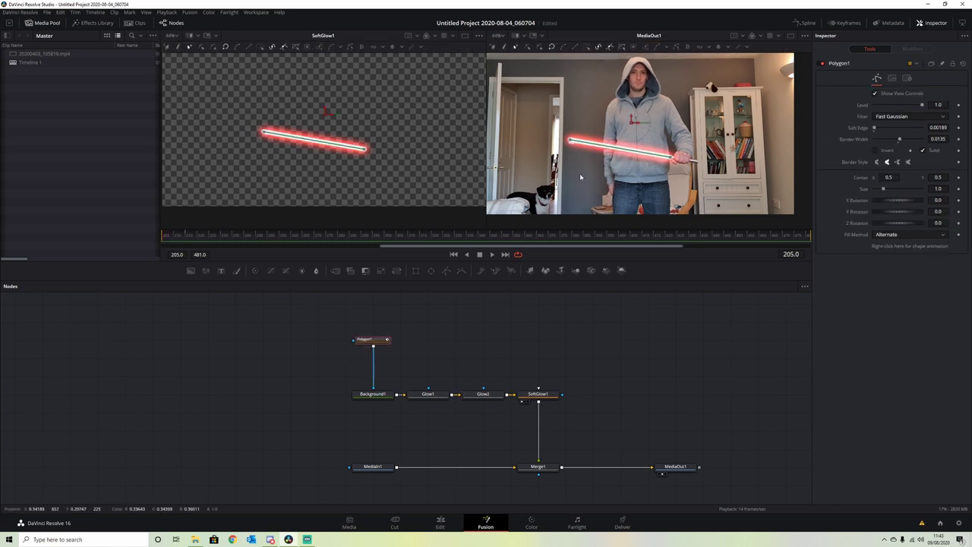
scroll(575, 140, up, 5)
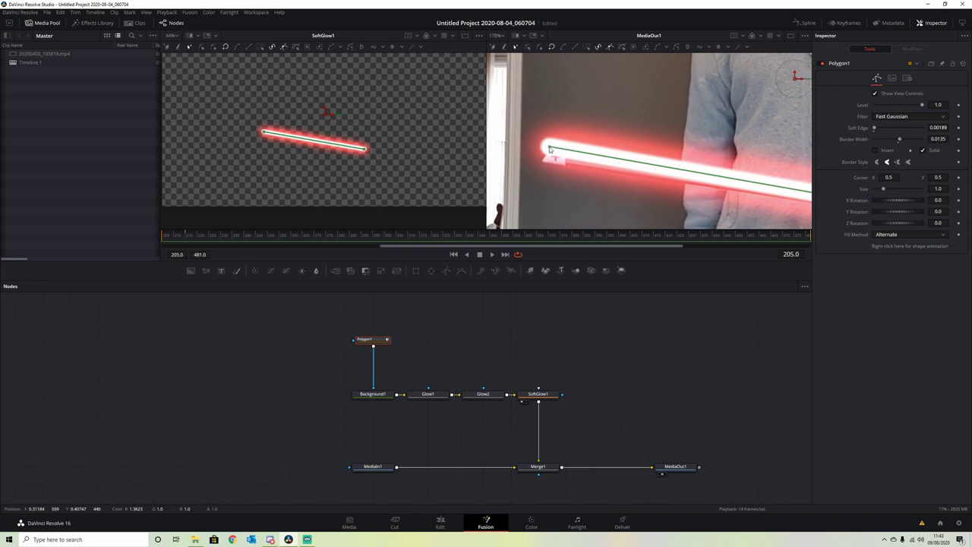
drag(551, 150, 551, 158)
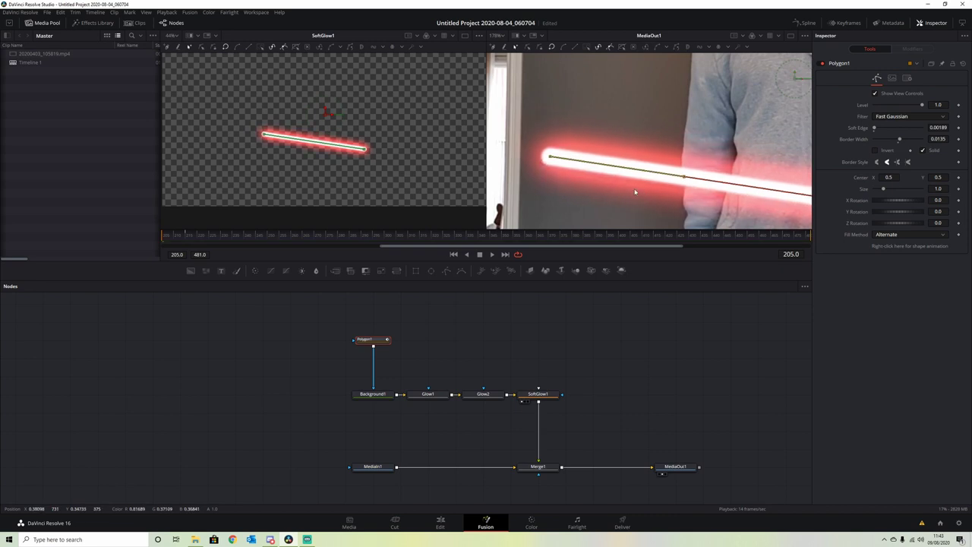
scroll(669, 192, down, 5)
scroll(770, 194, up, 5)
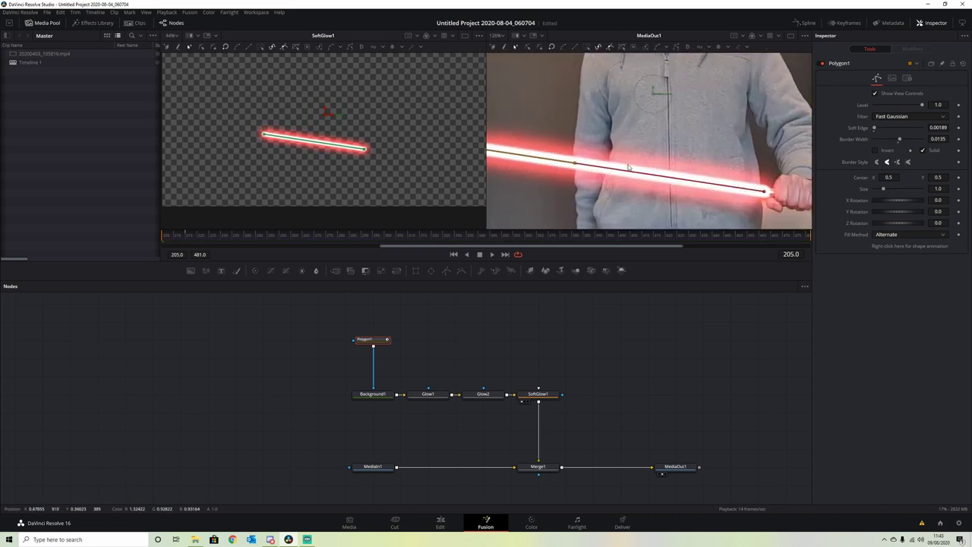
scroll(770, 194, down, 4)
Step: At frame 221, move the polygon's two end points back onto the rod's tip and the gripping hand
drag(169, 237, 189, 239)
key(space)
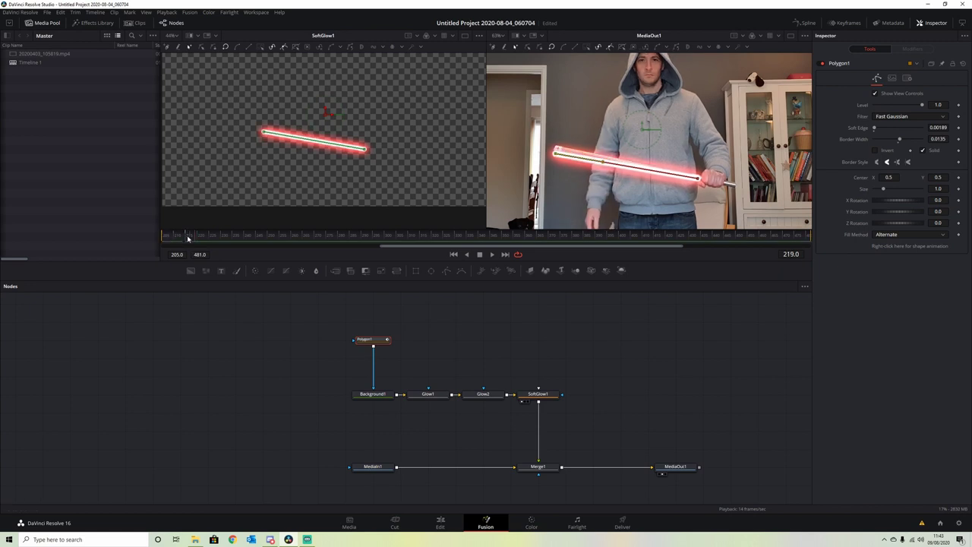
drag(561, 157, 560, 148)
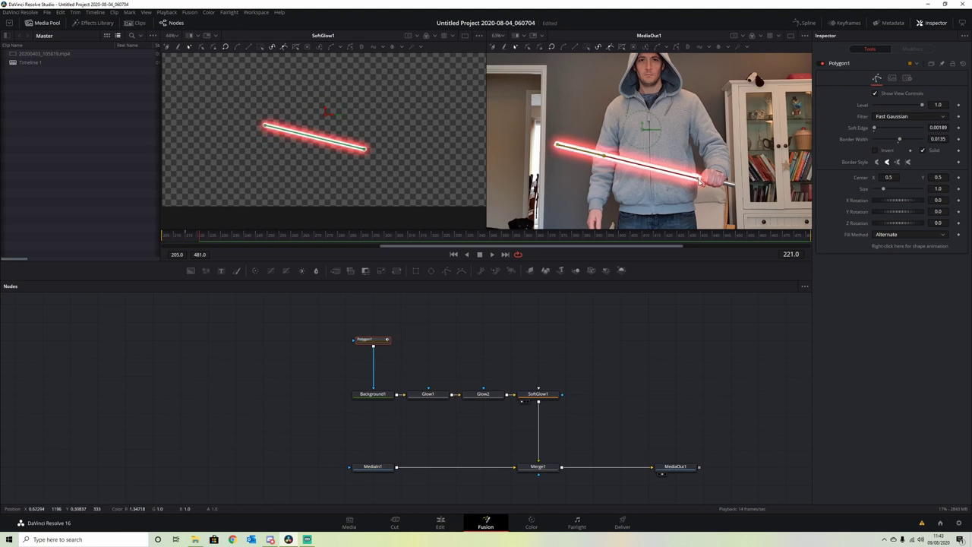
drag(700, 180, 699, 177)
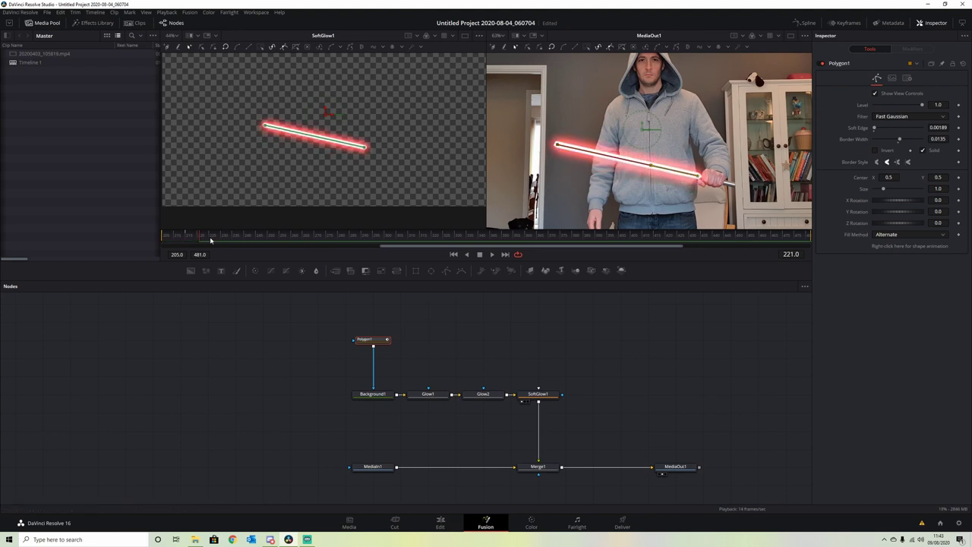
Step: Advance to frame 228 and realign the blade's tip and hand-end points with the raised rod
key(Right)
key(Right)
key(Right)
key(Right)
key(Right)
key(Right)
key(Right)
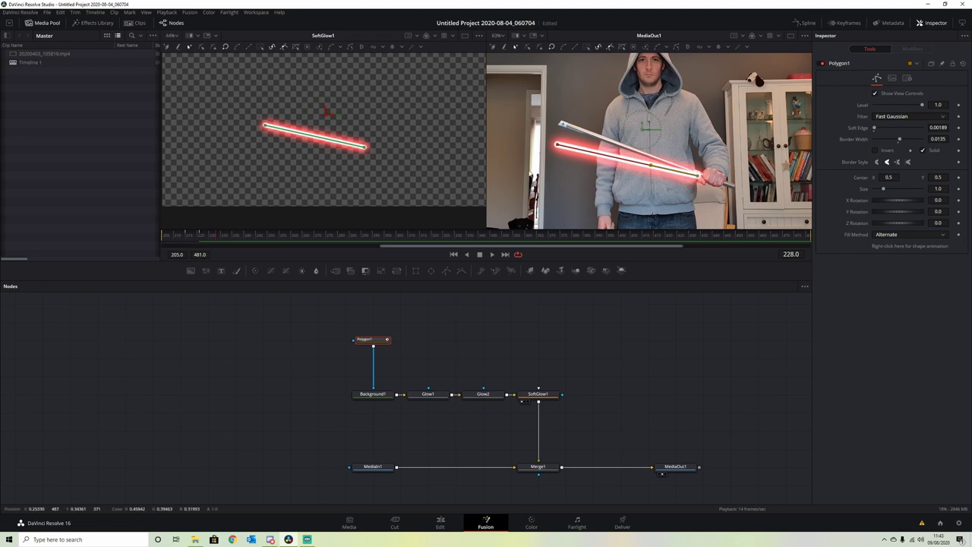
drag(557, 146, 560, 123)
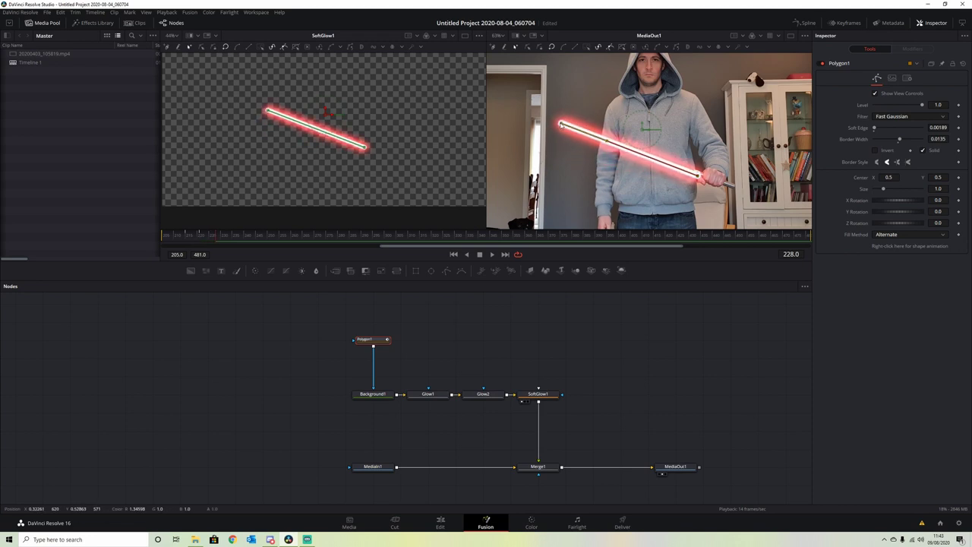
drag(697, 176, 698, 171)
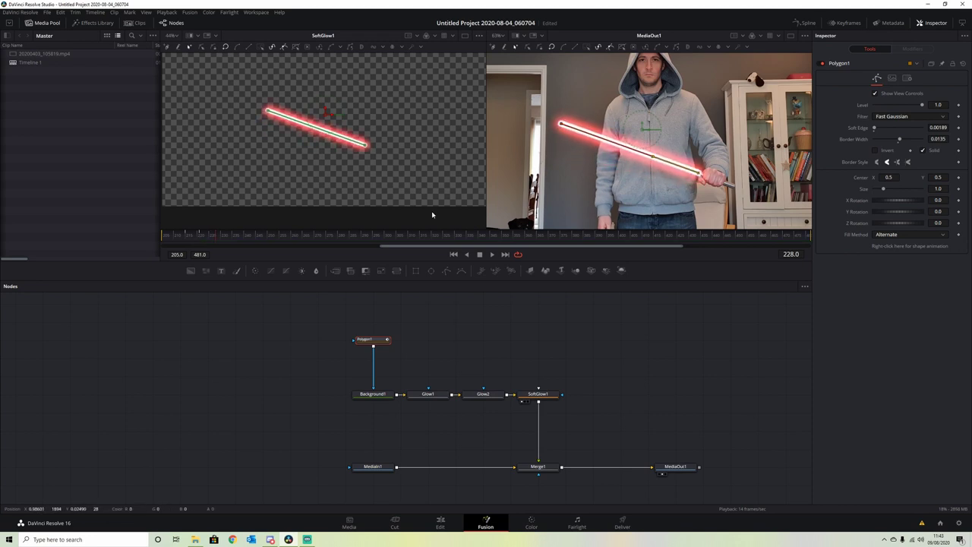
Step: Hide the polygon's view controls and inspect the blade over the footage at frame 228
click(874, 93)
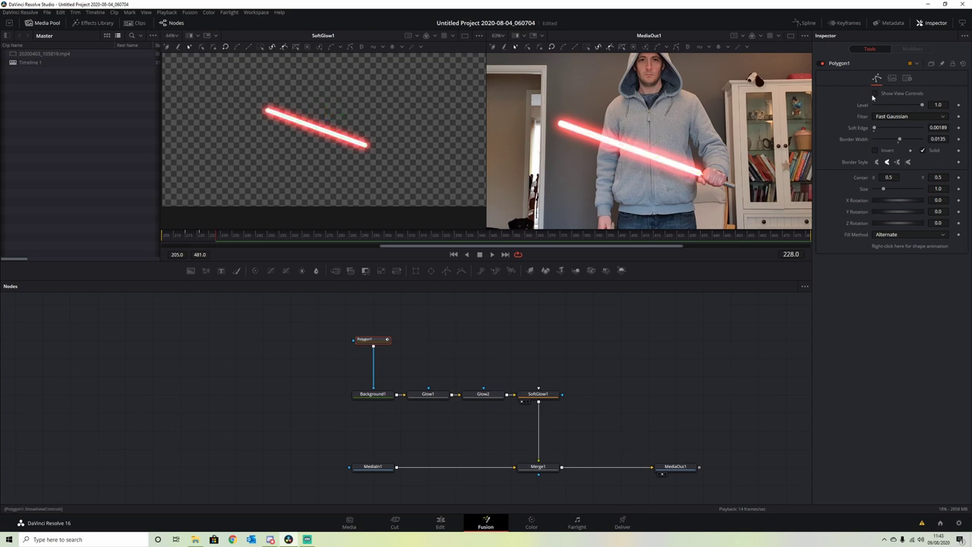
mouse_move(216, 236)
mouse_down()
mouse_move(156, 237)
mouse_move(217, 238)
mouse_up()
scroll(662, 183, down, 2)
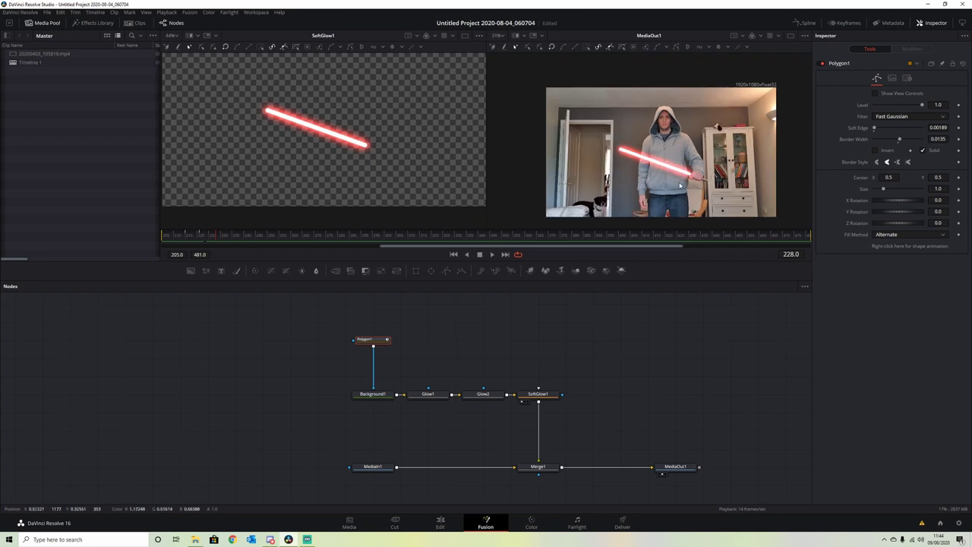
scroll(683, 186, up, 2)
scroll(683, 167, down, 1)
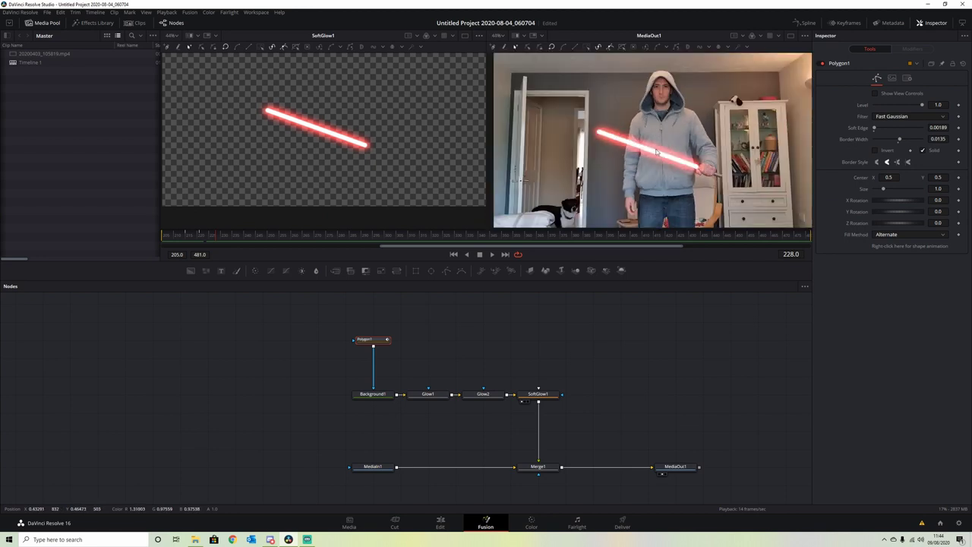
Step: Show the original MediaIn1 footage in the first viewer and inspect the bare rod
drag(372, 466, 348, 174)
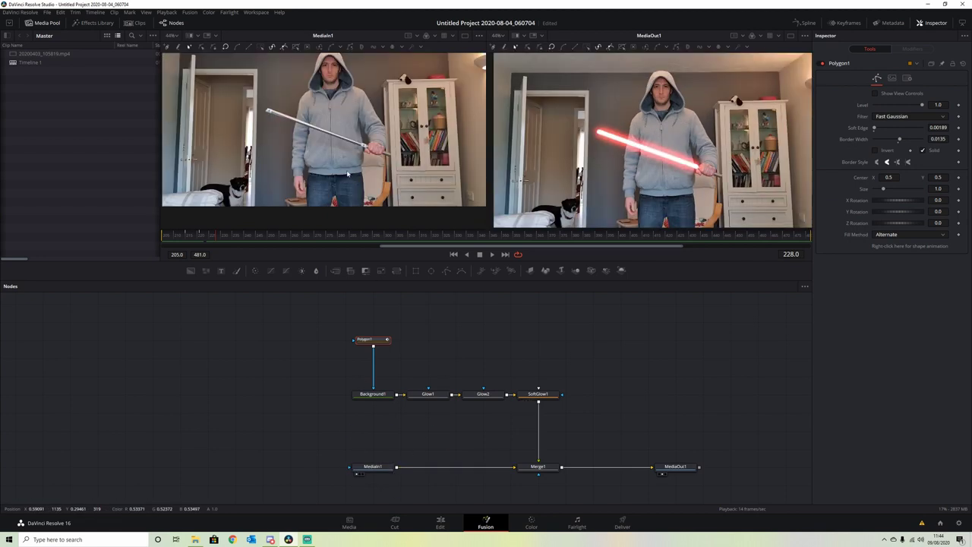
scroll(283, 110, up, 3)
scroll(265, 122, down, 2)
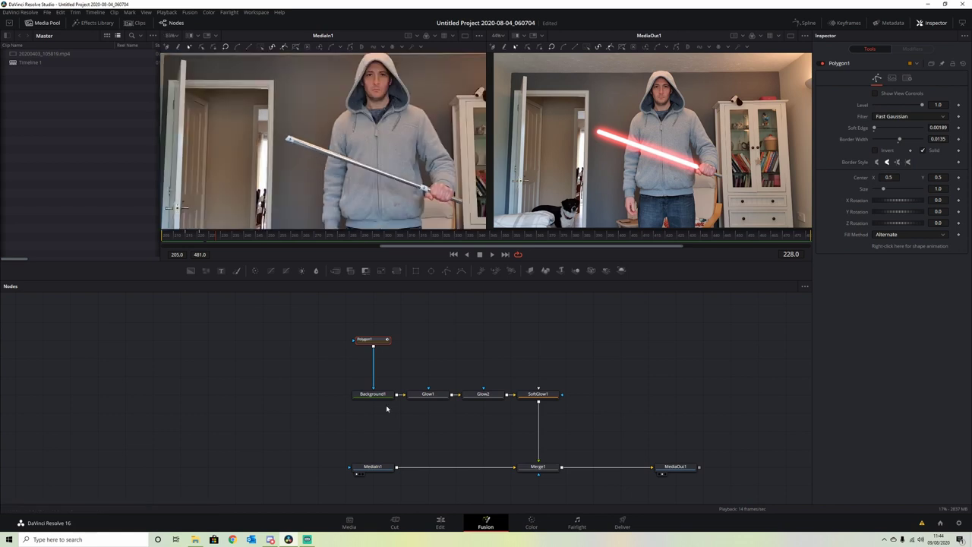
Step: Add a Tracker node between MediaIn1 and Merge1
click(380, 471)
key(shift+space)
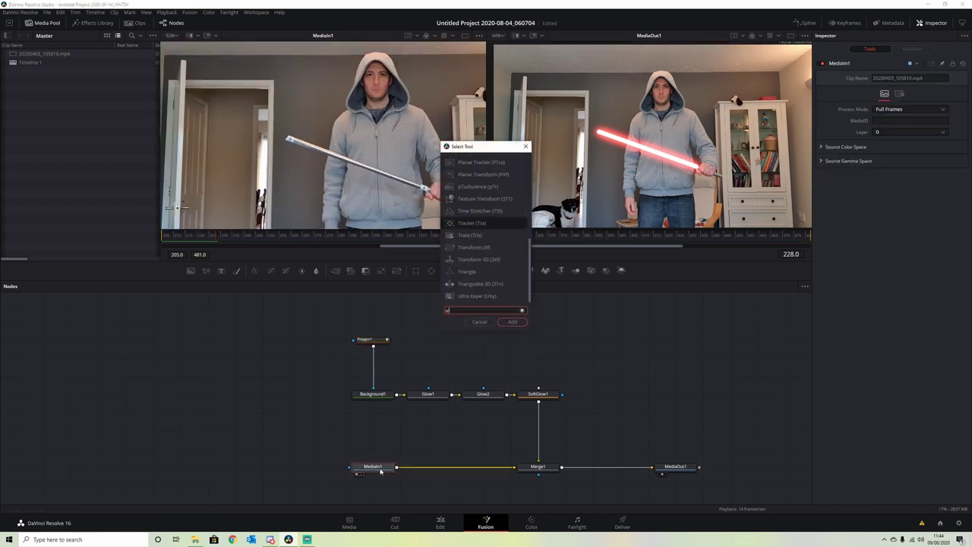
text(tracker)
click(483, 187)
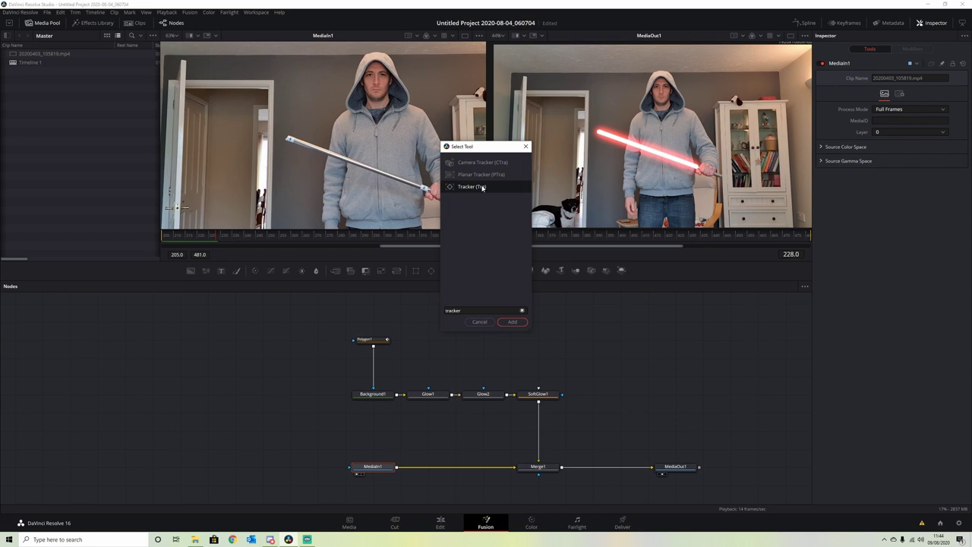
click(513, 323)
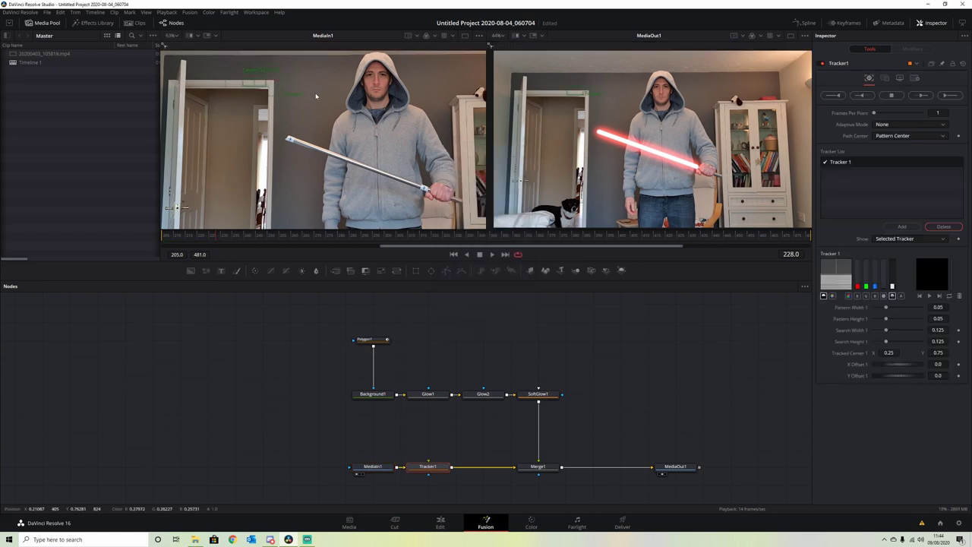
Step: Add a second tracker to the list, then place Tracker 1 on the rod-tip marker with a pattern of about 0.017 by 0.024
click(901, 227)
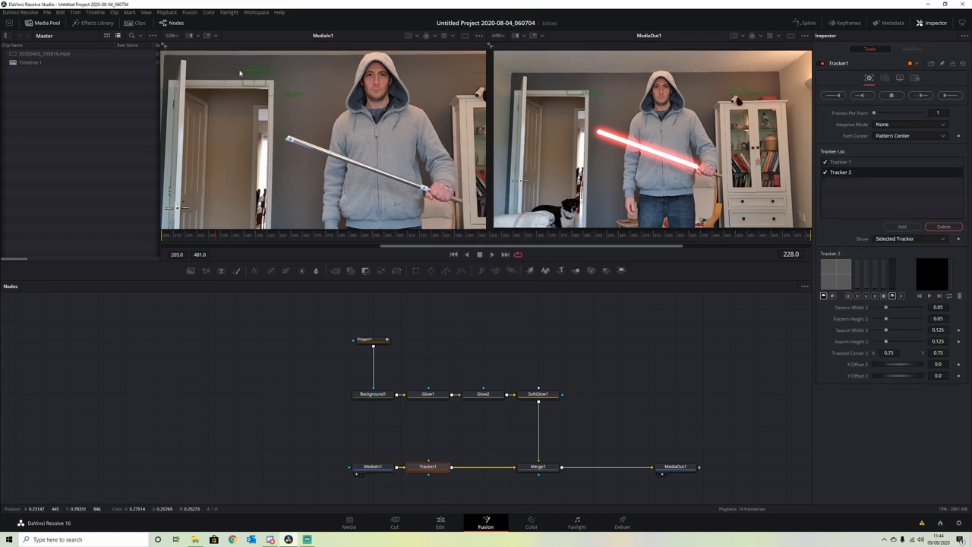
drag(243, 75, 294, 145)
scroll(293, 140, up, 4)
scroll(377, 152, down, 2)
scroll(403, 137, down, 6)
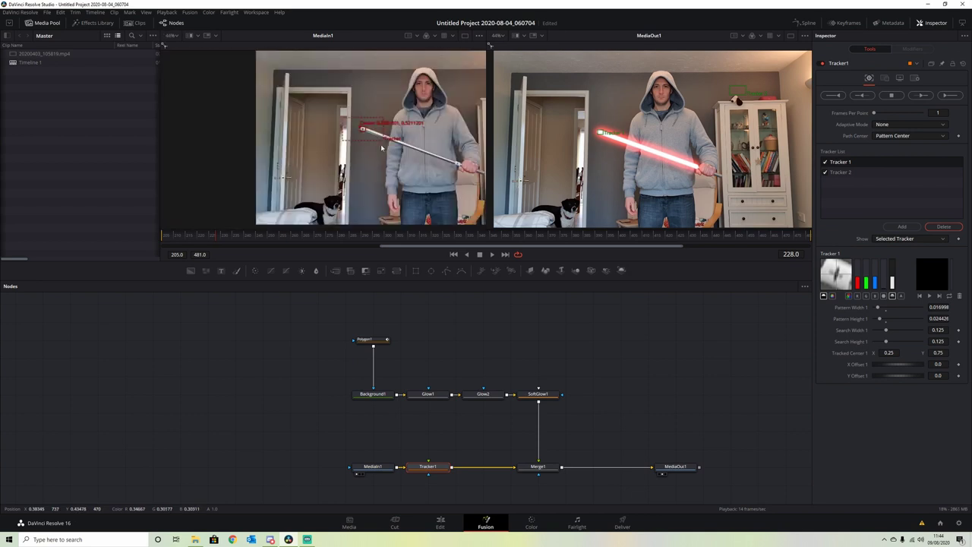
Step: Place Tracker 2 on the marker beside the hand, shrinking its pattern to about 0.0145 by 0.0205 and search area to about 0.080 by 0.104
scroll(435, 112, up, 2)
drag(429, 97, 369, 206)
scroll(398, 209, up, 3)
scroll(396, 171, up, 3)
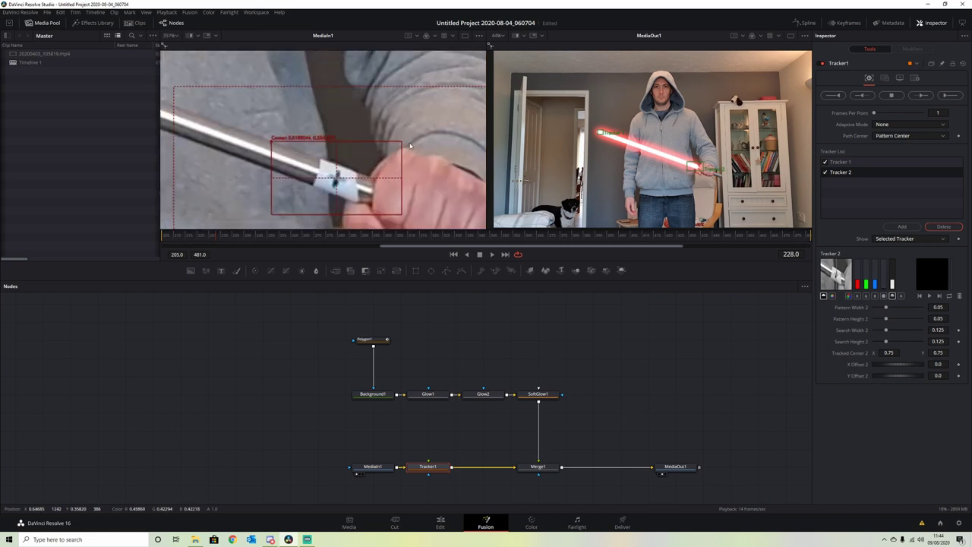
drag(404, 144, 357, 175)
scroll(398, 160, down, 2)
drag(433, 133, 417, 138)
scroll(344, 131, down, 2)
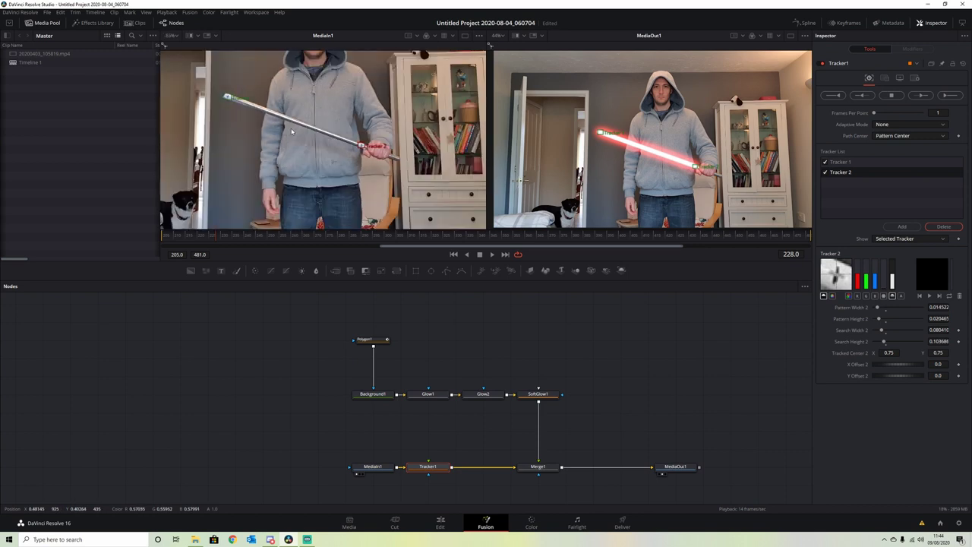
Step: Set the tracker's adaptive mode to Best match
click(941, 125)
click(917, 151)
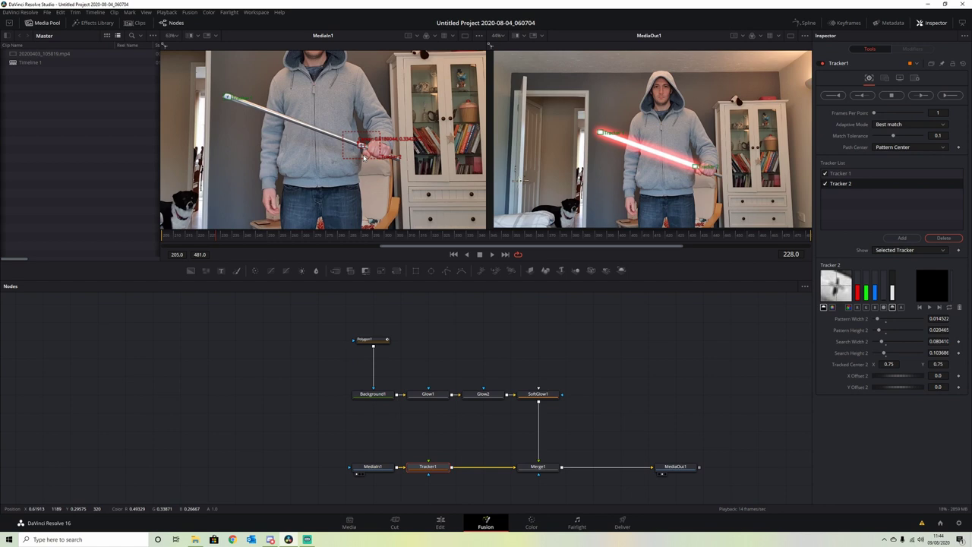
scroll(365, 151, down, 2)
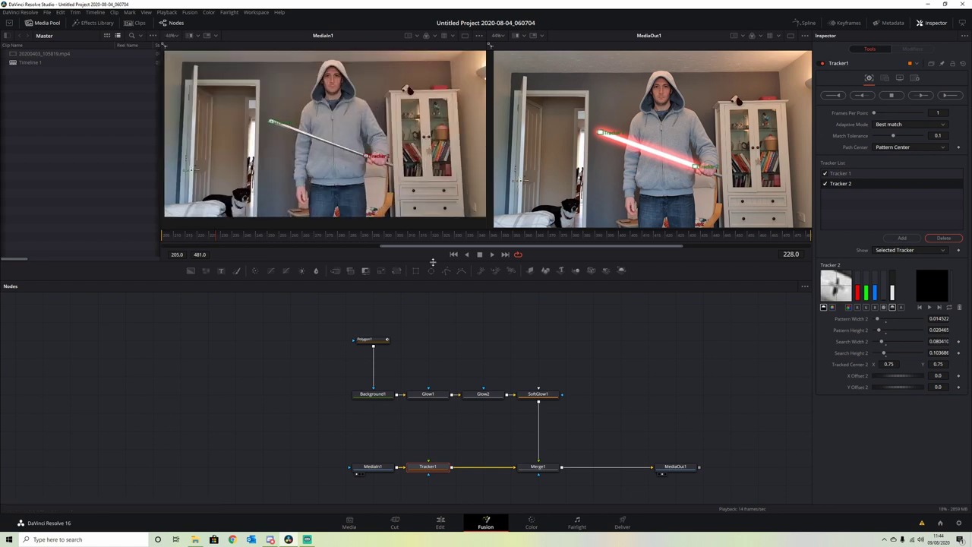
Step: At frame 205, reposition Tracker 1 and Tracker 2 on the rod's tip and hand markers and track forward through the clip
scroll(268, 139, up, 2)
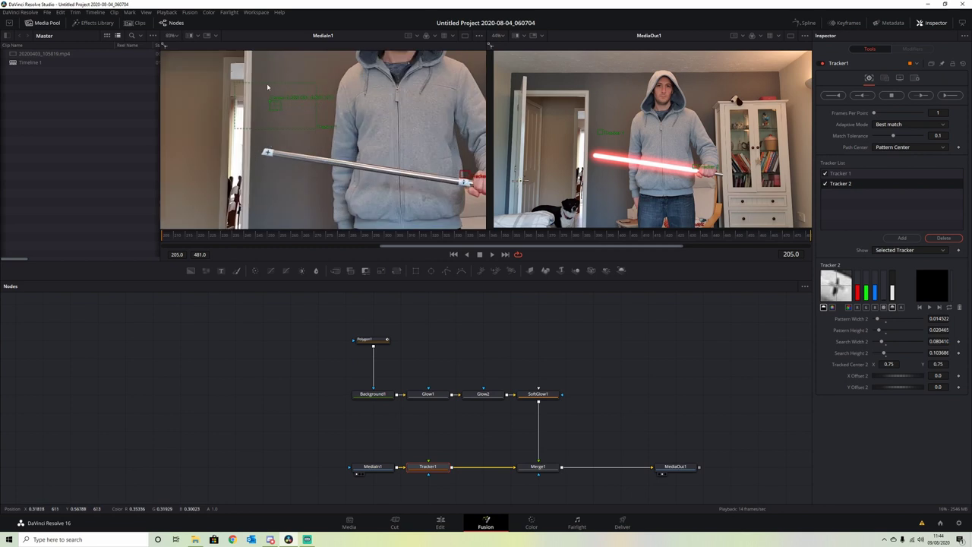
drag(267, 151, 193, 130)
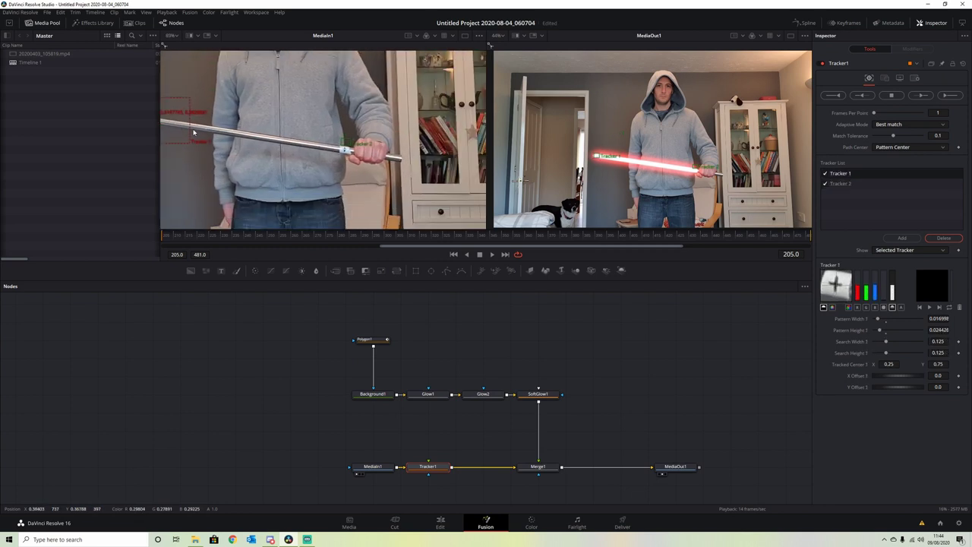
scroll(344, 149, up, 5)
drag(343, 127, 337, 146)
scroll(272, 142, down, 8)
drag(259, 134, 310, 159)
click(951, 96)
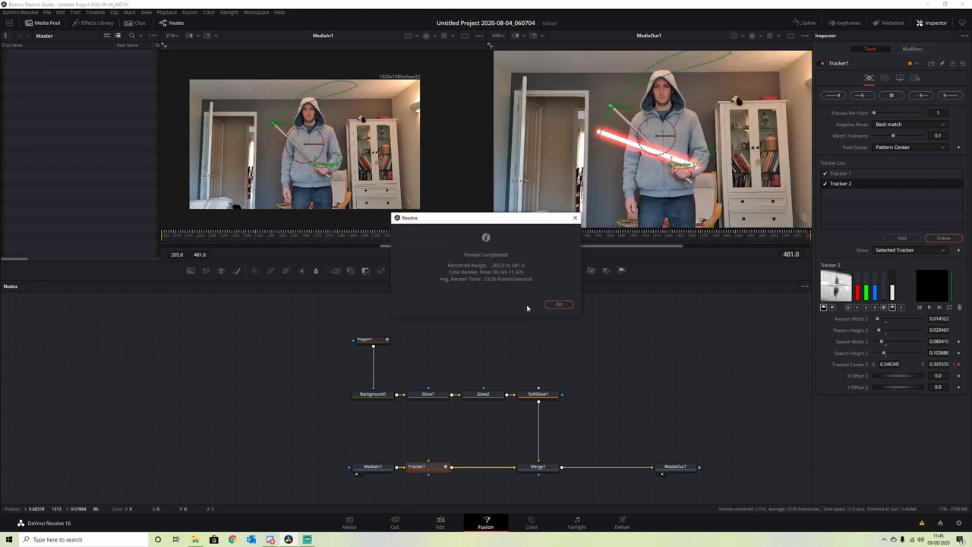
Step: Close the tracking render notice, select the Polygon1 mask and enable its view controls
click(558, 305)
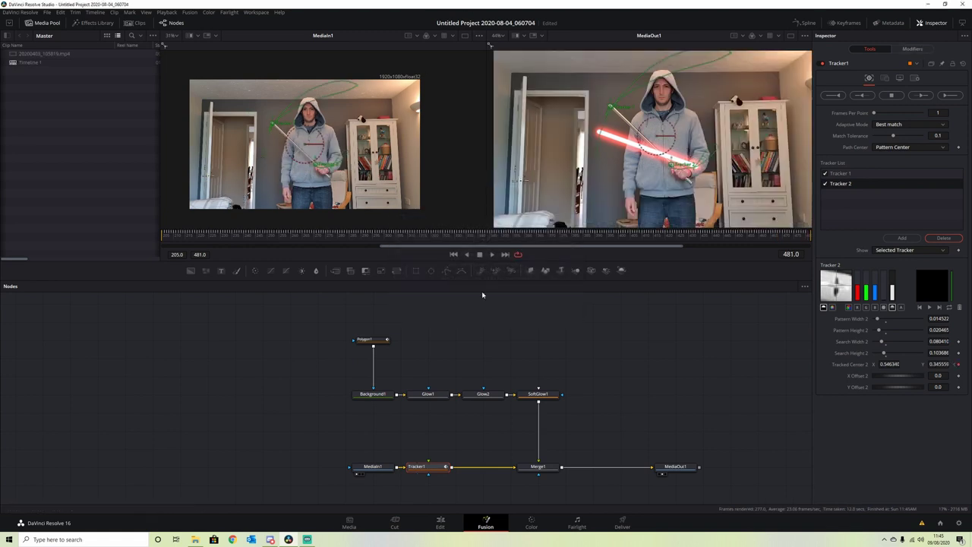
click(364, 340)
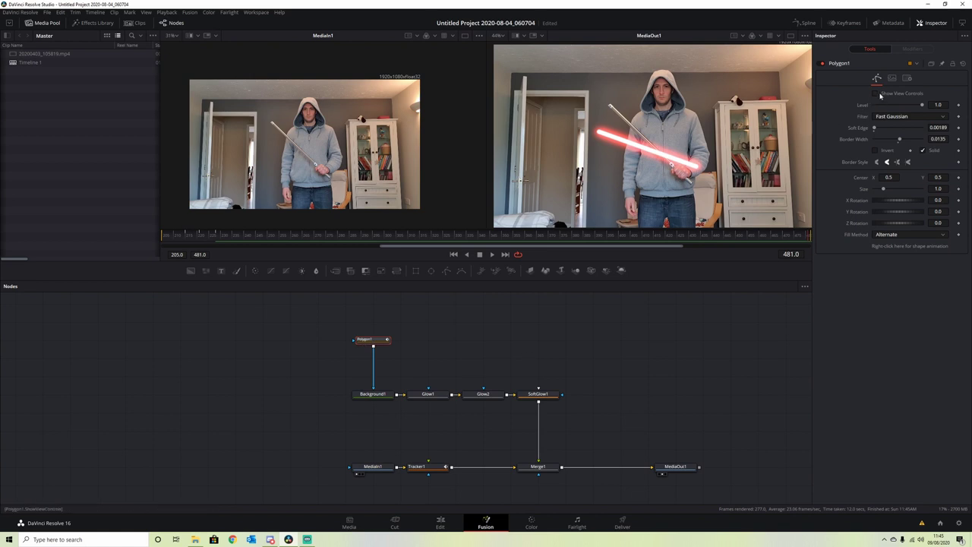
click(876, 94)
Step: Publish the blade mask's tip point to the position of Tracker1Tracker1Path so it follows the rod tip
scroll(262, 146, up, 3)
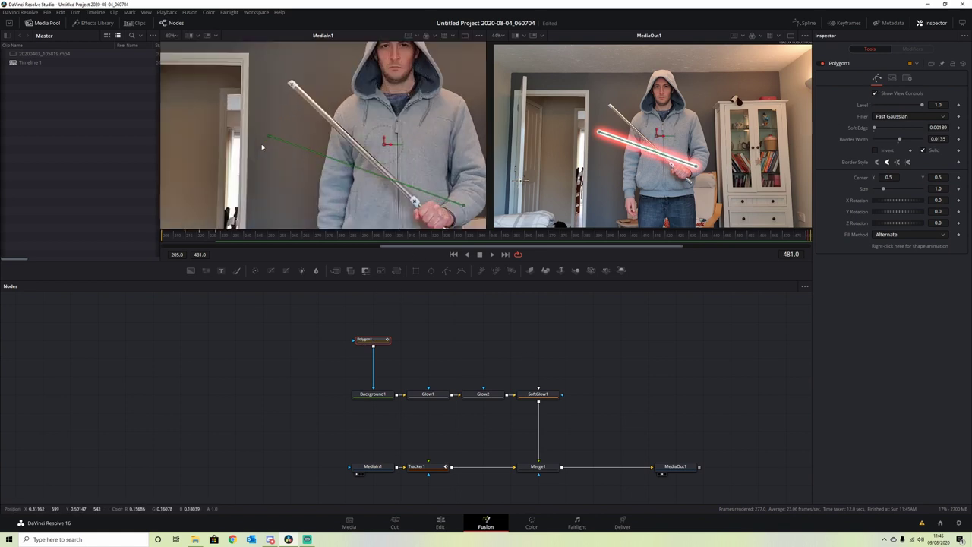
right_click(269, 136)
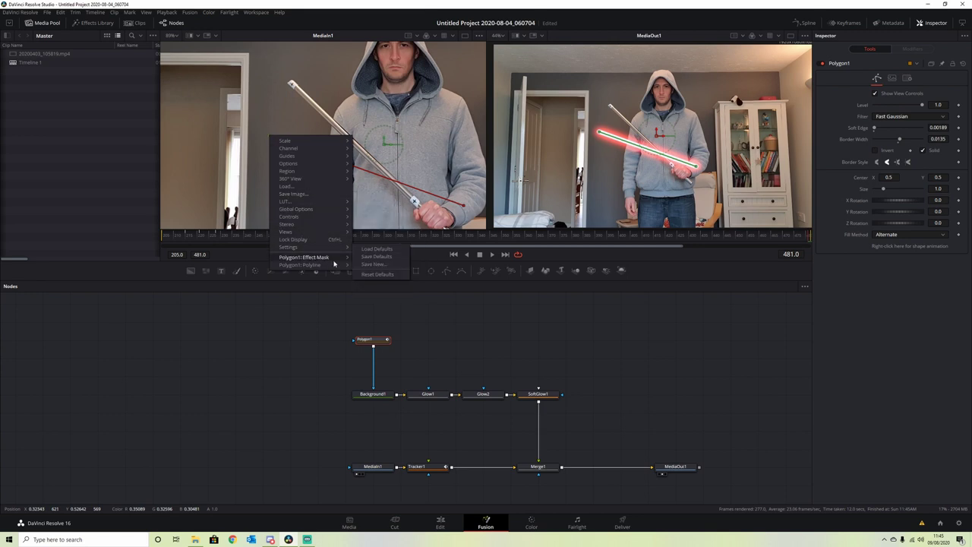
mouse_move(332, 261)
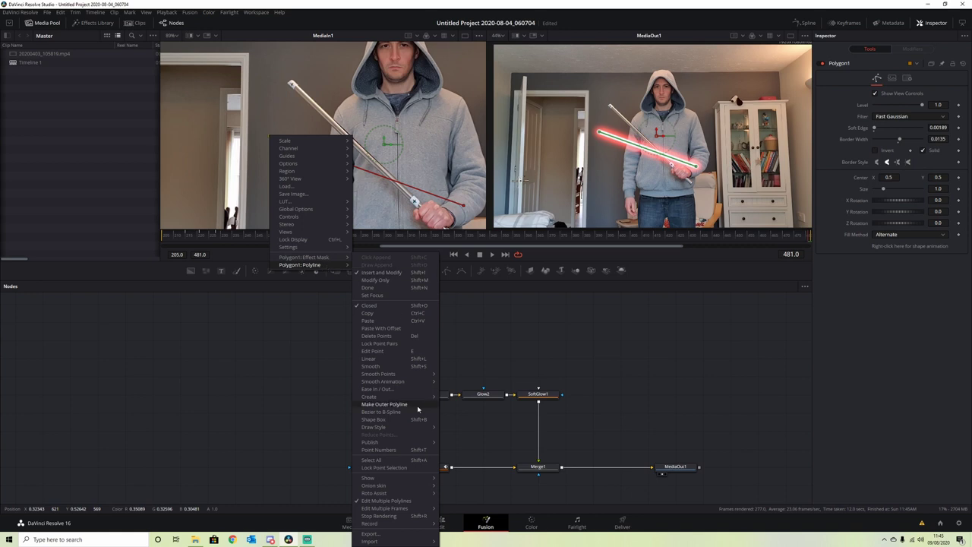
mouse_move(419, 442)
mouse_move(513, 472)
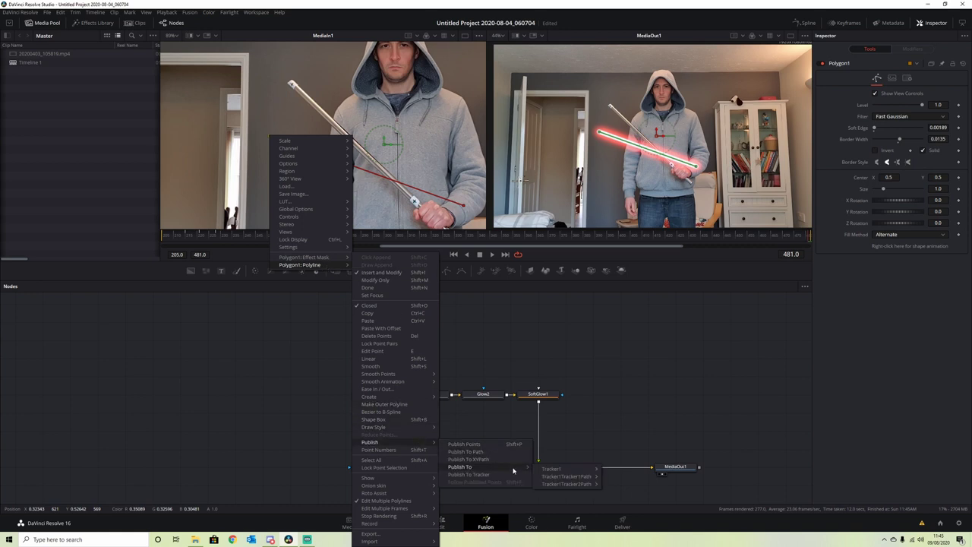
mouse_move(579, 477)
click(621, 479)
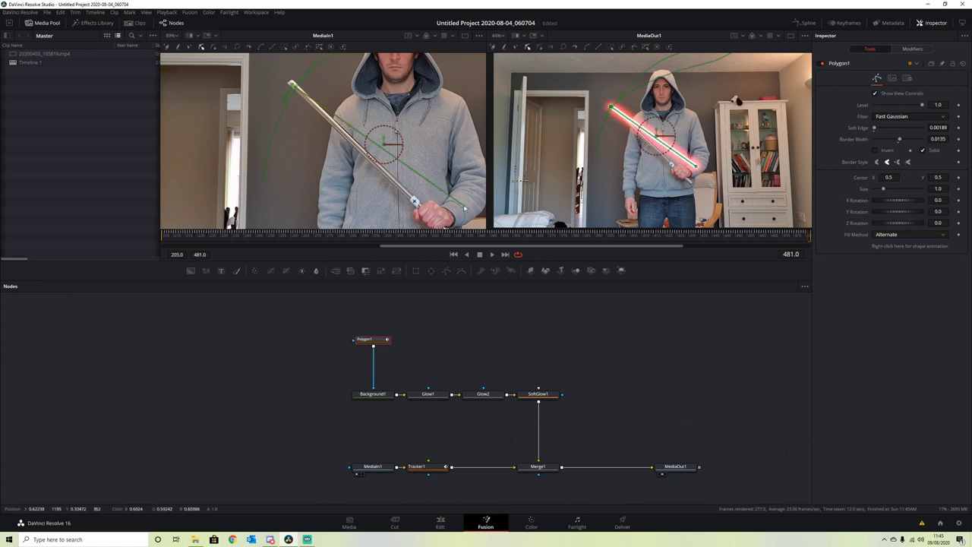
Step: Publish the blade mask's hand-end point to the position of Tracker1Tracker2Path so it follows the hand marker
right_click(465, 208)
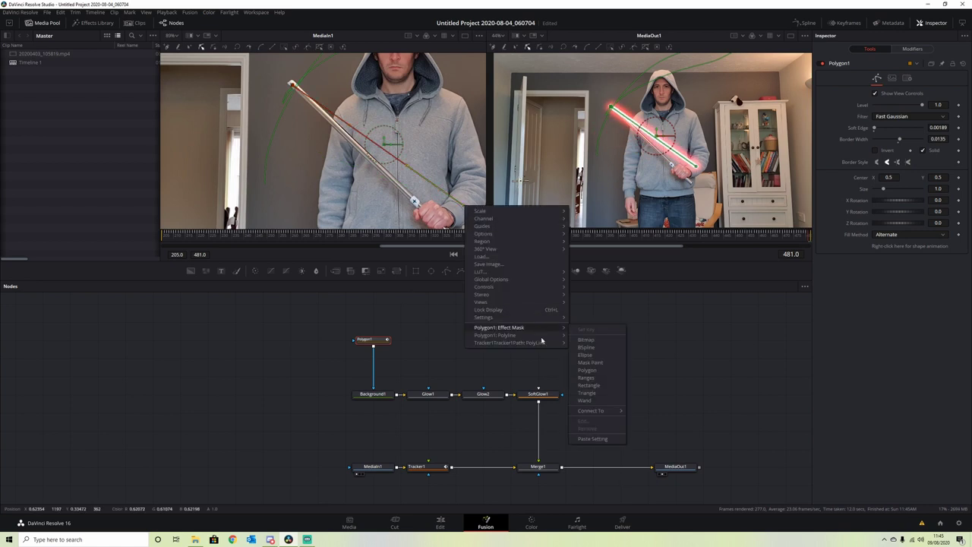
mouse_move(540, 337)
mouse_move(628, 442)
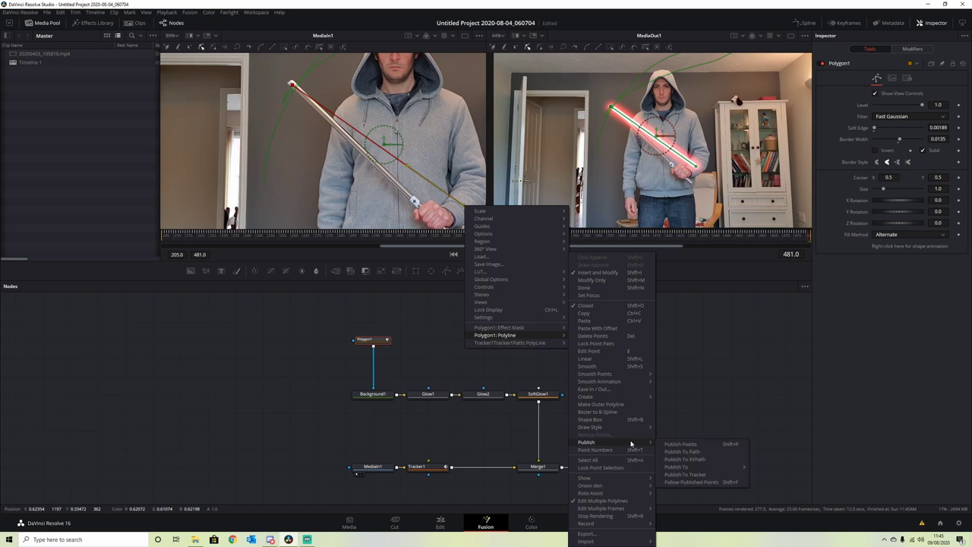
mouse_move(718, 467)
mouse_move(792, 487)
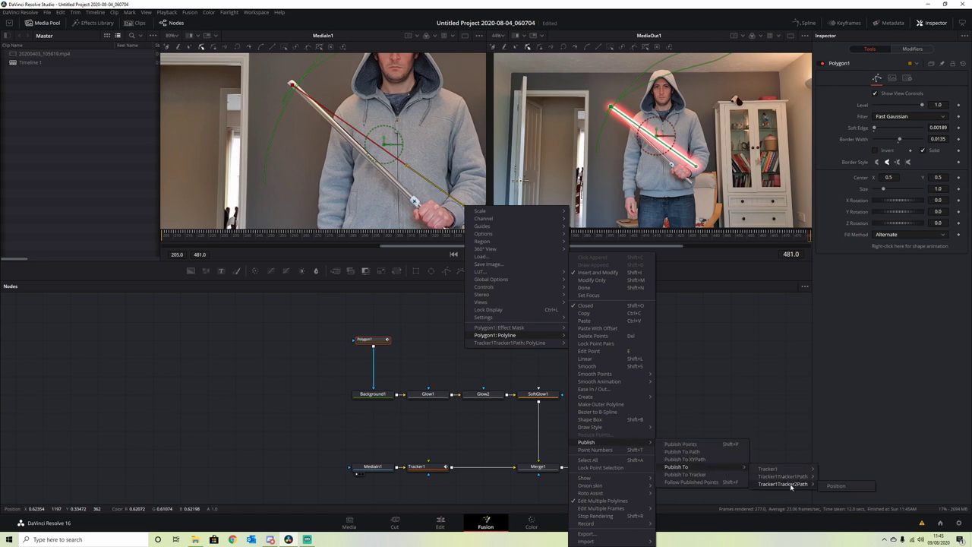
click(836, 486)
scroll(436, 184, down, 2)
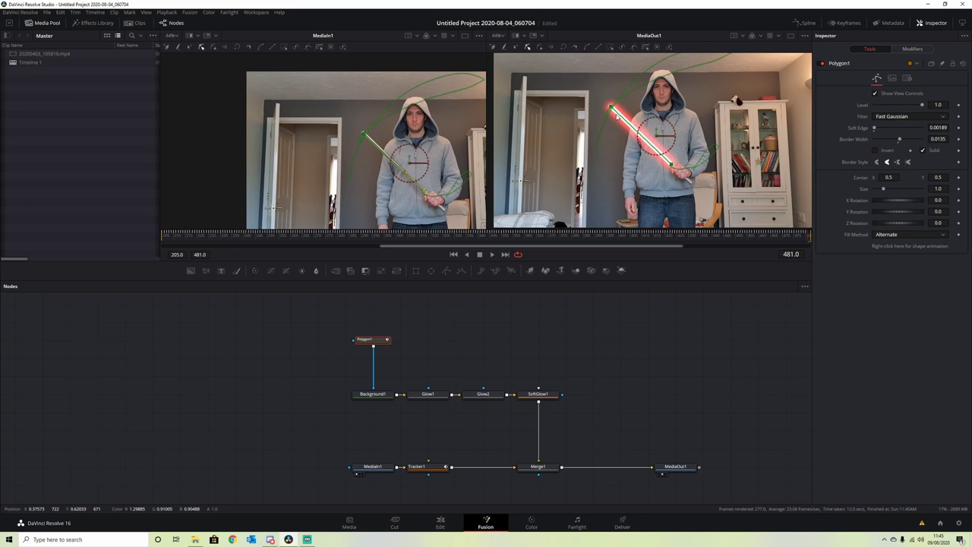
Step: Examine the tracked blade on MediaOut1 and on the Edit page, scrubbing the timeline back to 01:00:00:00
click(675, 467)
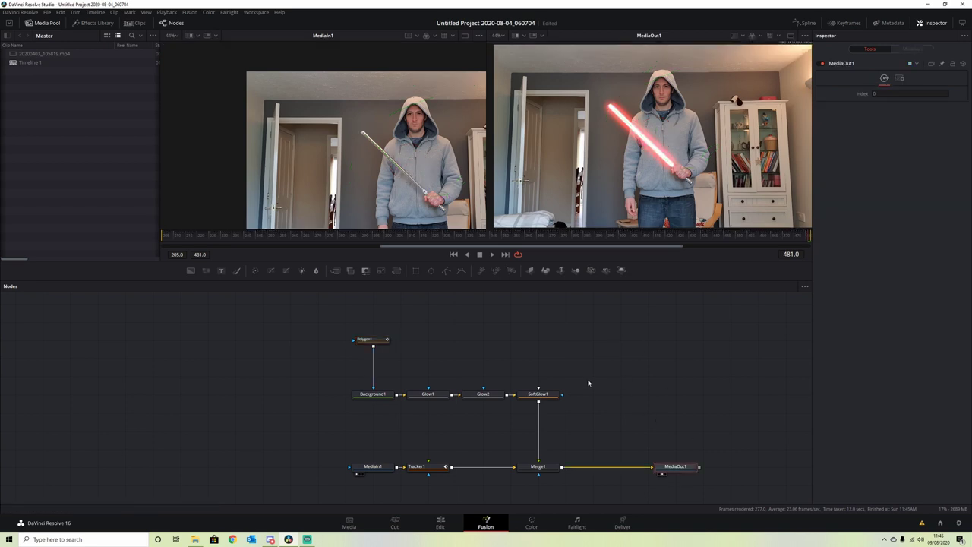
click(441, 522)
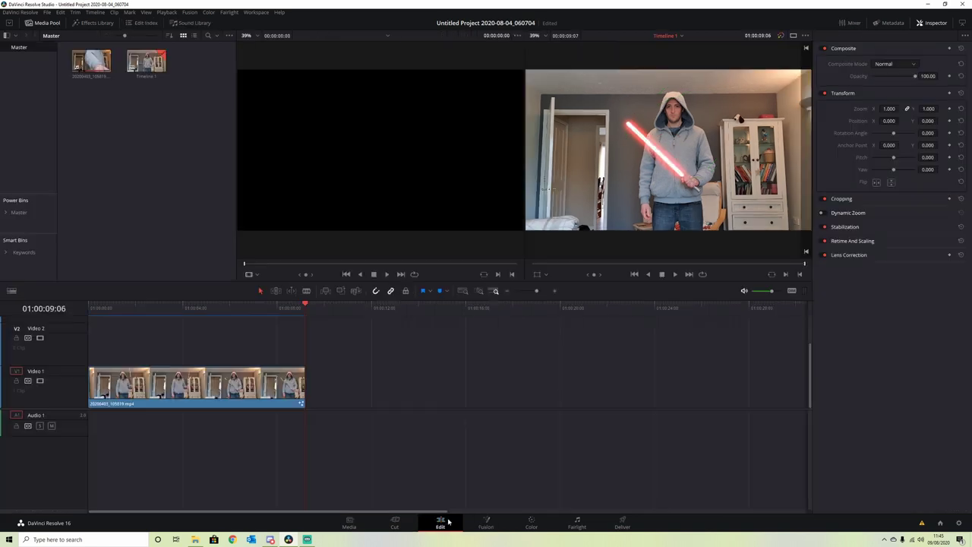
drag(308, 304, 81, 323)
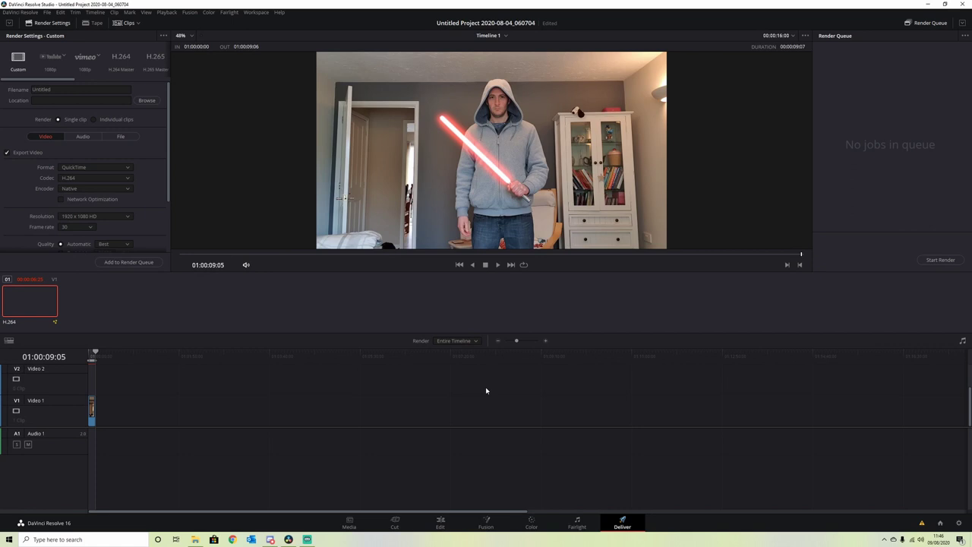
click(440, 522)
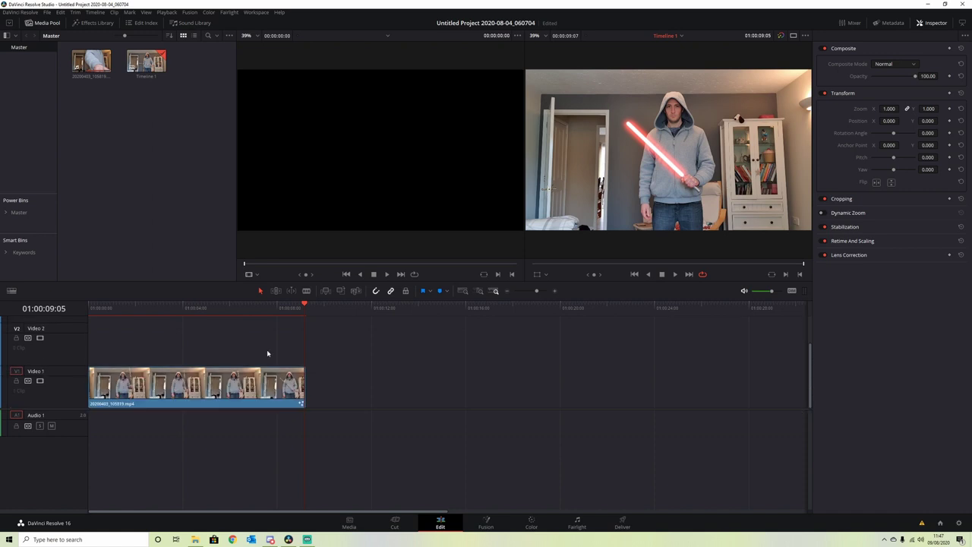
drag(282, 309, 127, 348)
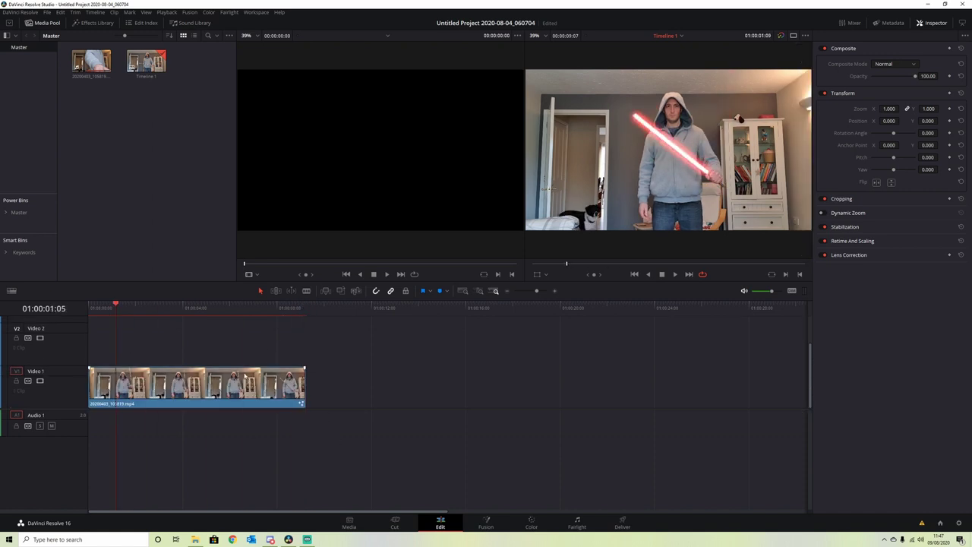
drag(121, 313, 89, 311)
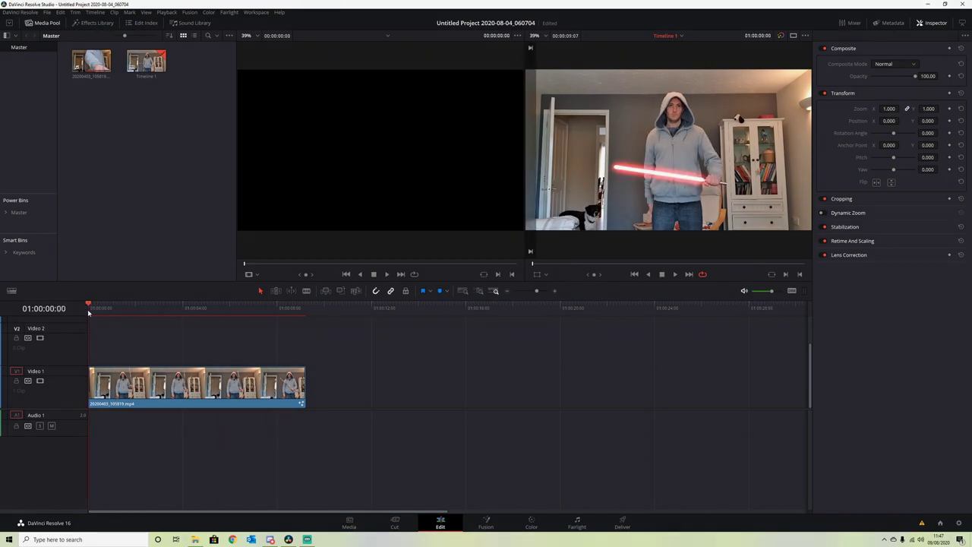